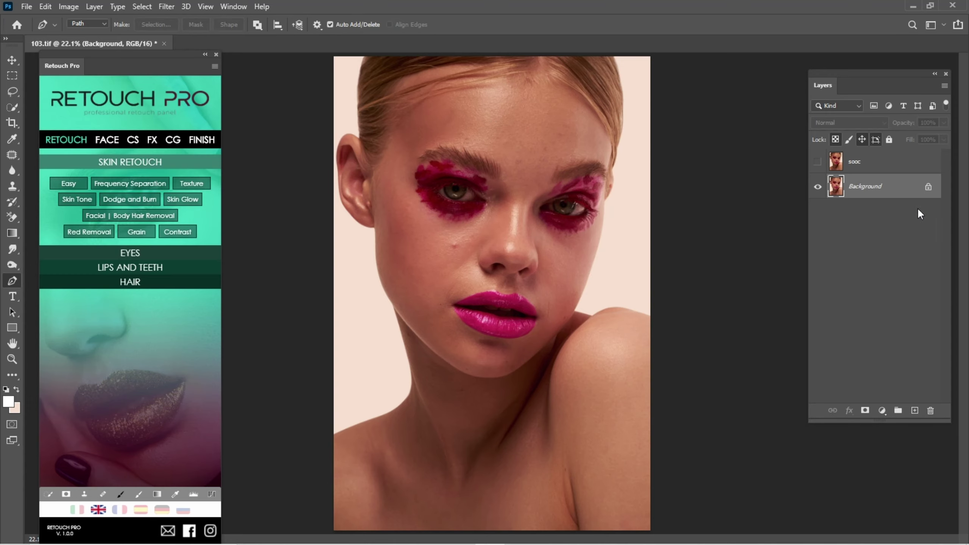
- Compare with the sooc original layer, then zoom in closely on the model's lips
{"action": "left_click", "coordinate": [866, 170]}
{"action": "left_click", "coordinate": [817, 162]}
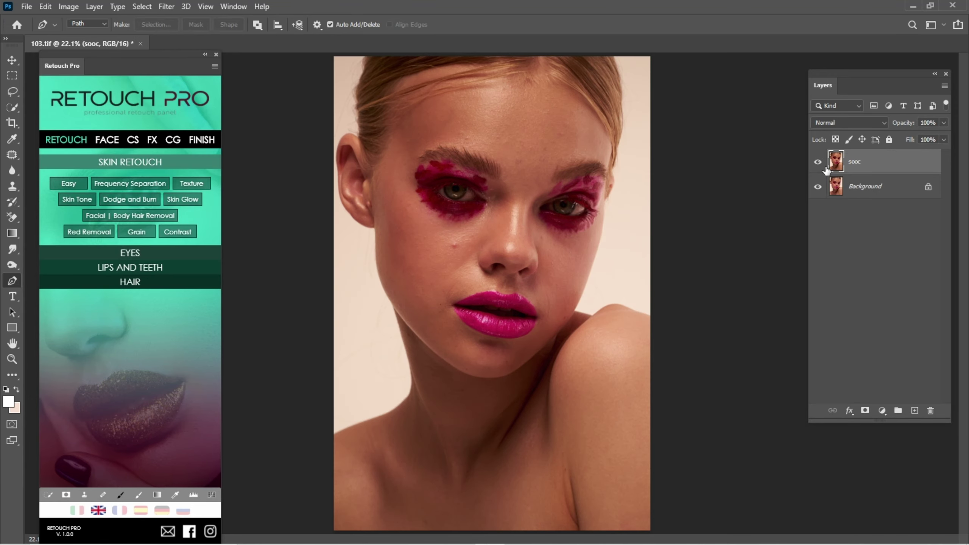
{"action": "left_click", "coordinate": [874, 186]}
{"action": "left_click_drag", "start_coordinate": [475, 314], "coordinate": [507, 314]}
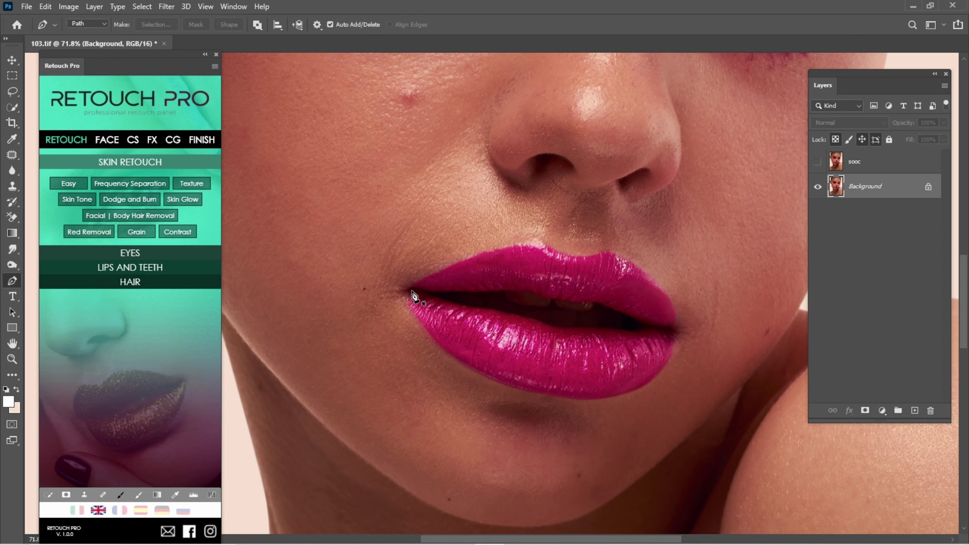
{"action": "key", "text": "z"}
{"action": "scroll", "coordinate": [433, 288], "scroll_direction": "up", "scroll_amount": 1}
{"action": "scroll", "coordinate": [443, 268], "scroll_direction": "up", "scroll_amount": 1}
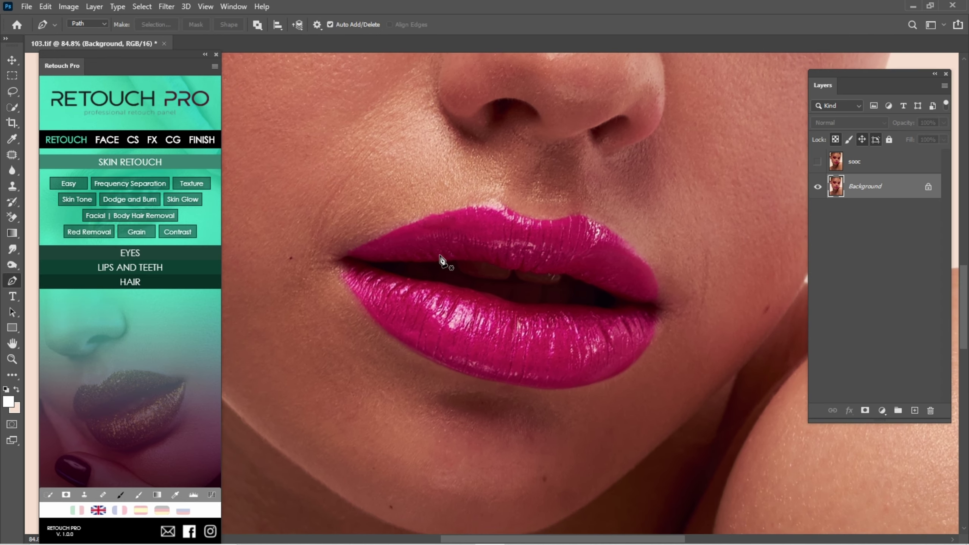
{"action": "scroll", "coordinate": [349, 267], "scroll_direction": "up", "scroll_amount": 2}
{"action": "key", "text": "p"}
- Trace the upper lip edge with curved pen anchors from the left mouth corner rightward
{"action": "left_click", "coordinate": [330, 260]}
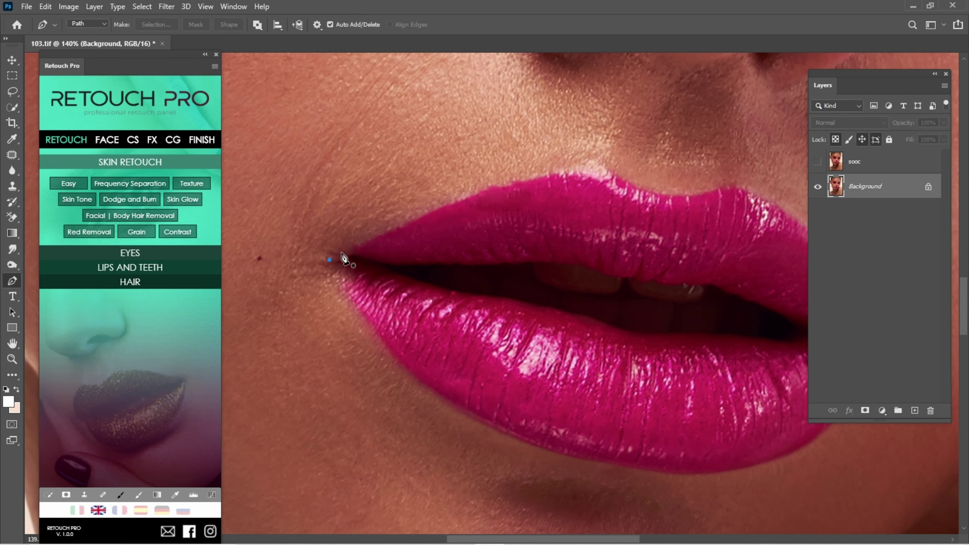
{"action": "left_click_drag", "start_coordinate": [409, 222], "coordinate": [457, 201]}
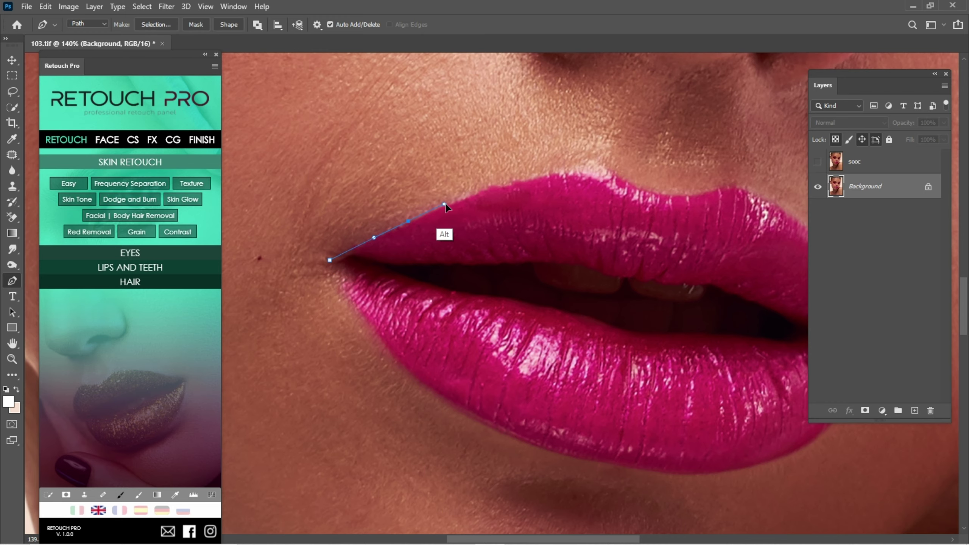
{"action": "scroll", "coordinate": [524, 183], "scroll_direction": "right", "scroll_amount": 3}
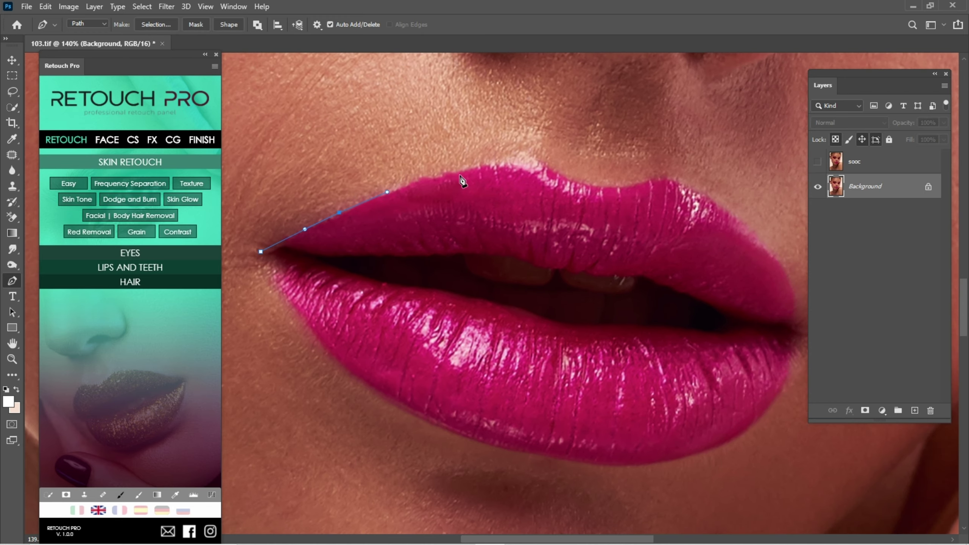
{"action": "key", "text": "alt"}
{"action": "left_click_drag", "start_coordinate": [571, 182], "coordinate": [574, 182]}
{"action": "key", "text": "alt"}
{"action": "left_click_drag", "start_coordinate": [643, 190], "coordinate": [580, 181]}
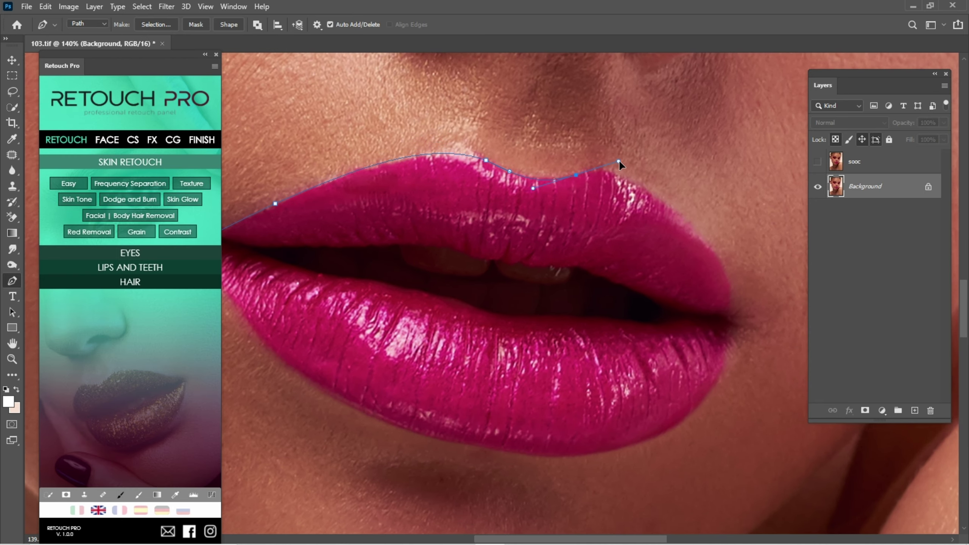
{"action": "left_click_drag", "start_coordinate": [622, 162], "coordinate": [597, 169]}
{"action": "left_click_drag", "start_coordinate": [667, 213], "coordinate": [603, 172]}
{"action": "left_click_drag", "start_coordinate": [640, 200], "coordinate": [649, 203]}
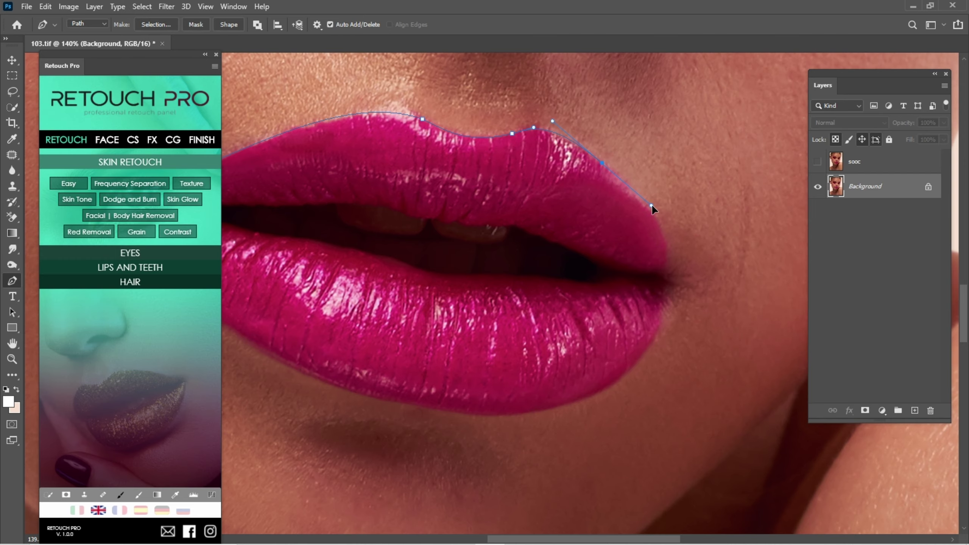
- Continue the path around the right mouth corner and back along the lower lip edge
{"action": "mouse_move", "coordinate": [665, 248]}
{"action": "left_mouse_down"}
{"action": "mouse_move", "coordinate": [648, 205]}
{"action": "mouse_move", "coordinate": [653, 258]}
{"action": "mouse_move", "coordinate": [665, 203]}
{"action": "left_mouse_up"}
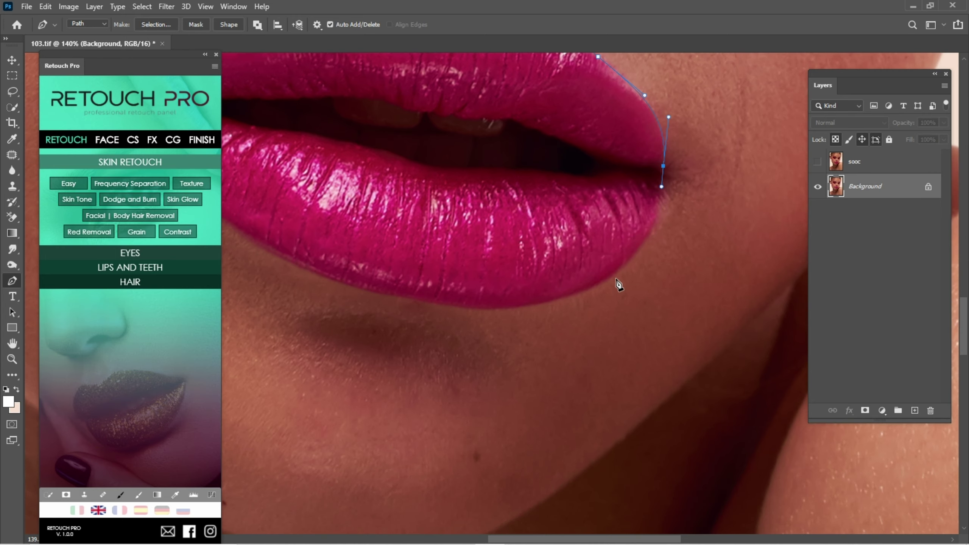
{"action": "left_click_drag", "start_coordinate": [574, 305], "coordinate": [583, 291]}
{"action": "mouse_move", "coordinate": [439, 295]}
{"action": "left_mouse_down"}
{"action": "mouse_move", "coordinate": [552, 282]}
{"action": "mouse_move", "coordinate": [536, 289]}
{"action": "left_mouse_up"}
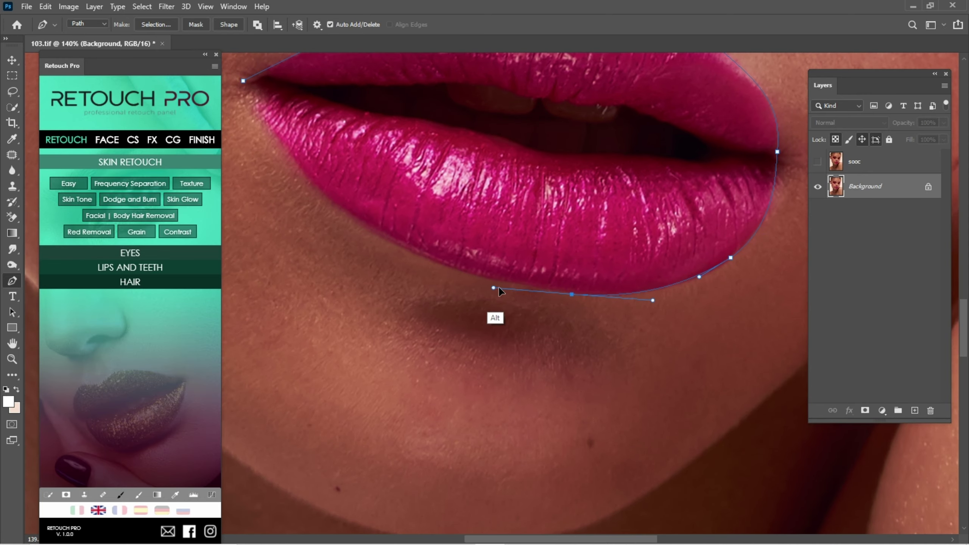
{"action": "mouse_move", "coordinate": [478, 274]}
{"action": "left_mouse_down"}
{"action": "mouse_move", "coordinate": [547, 286]}
{"action": "mouse_move", "coordinate": [486, 263]}
{"action": "left_mouse_up"}
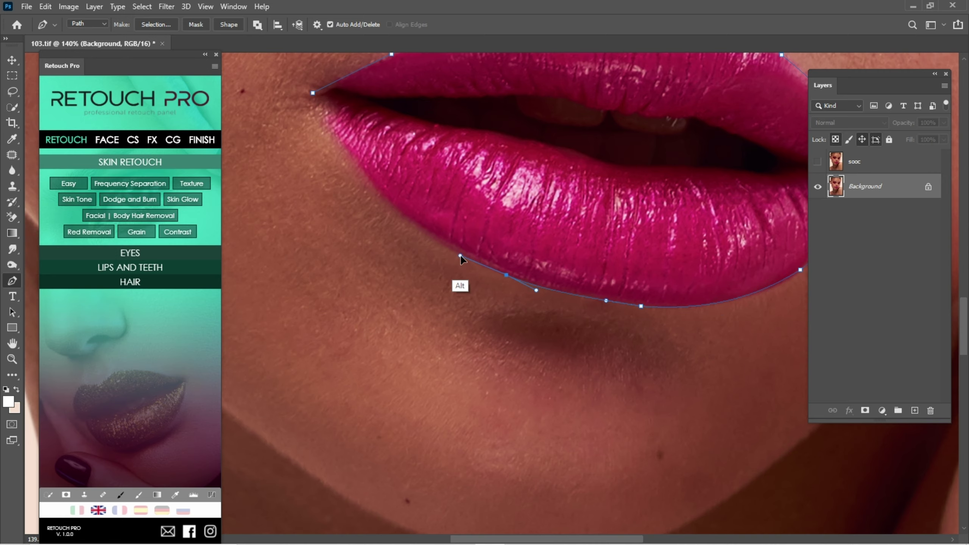
{"action": "left_click_drag", "start_coordinate": [382, 197], "coordinate": [466, 262]}
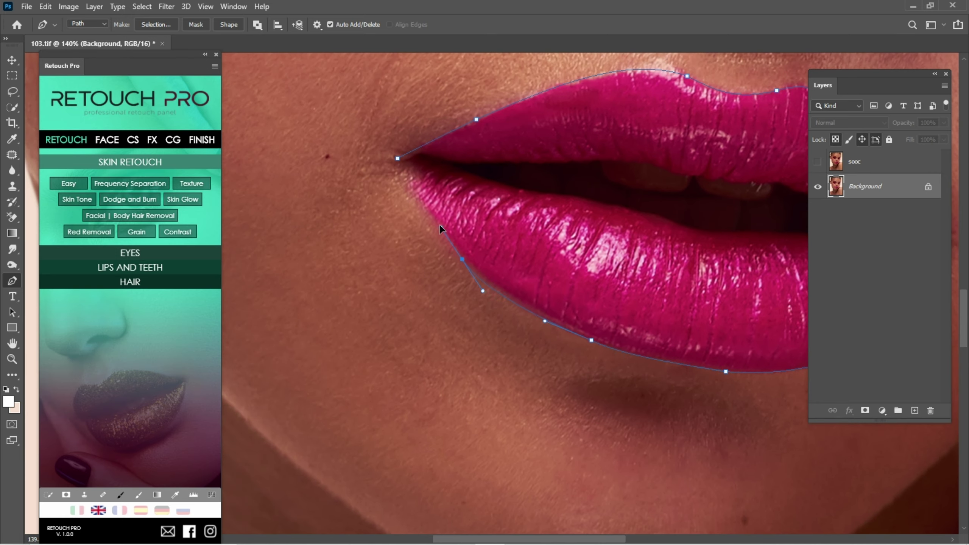
{"action": "mouse_move", "coordinate": [458, 250]}
{"action": "left_mouse_down"}
{"action": "mouse_move", "coordinate": [435, 223]}
{"action": "mouse_move", "coordinate": [443, 218]}
{"action": "left_mouse_up"}
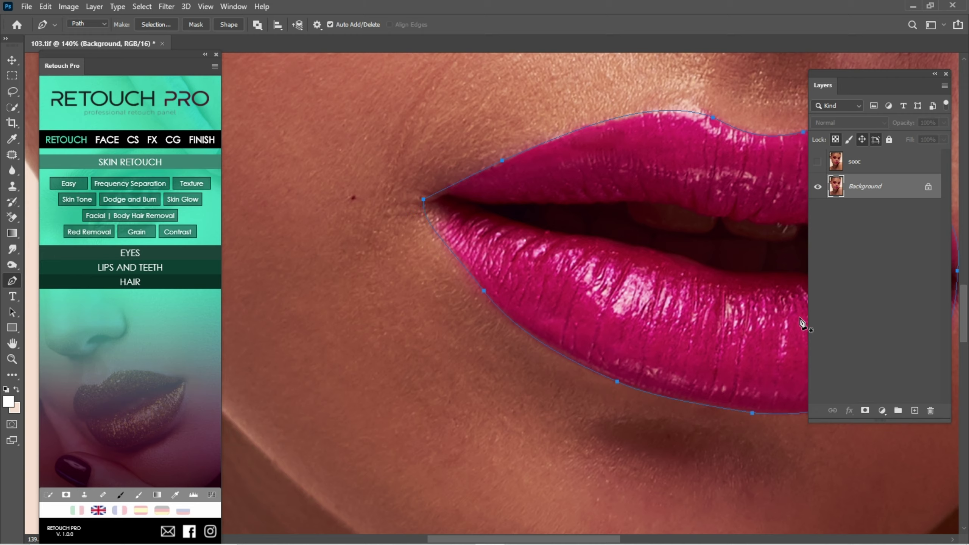
{"action": "right_click", "coordinate": [719, 212]}
- Make a 0.4 px feathered selection from the lip path, copy it to Layer 1, hide Background
{"action": "left_click", "coordinate": [748, 262]}
{"action": "type", "text": "0.4"}
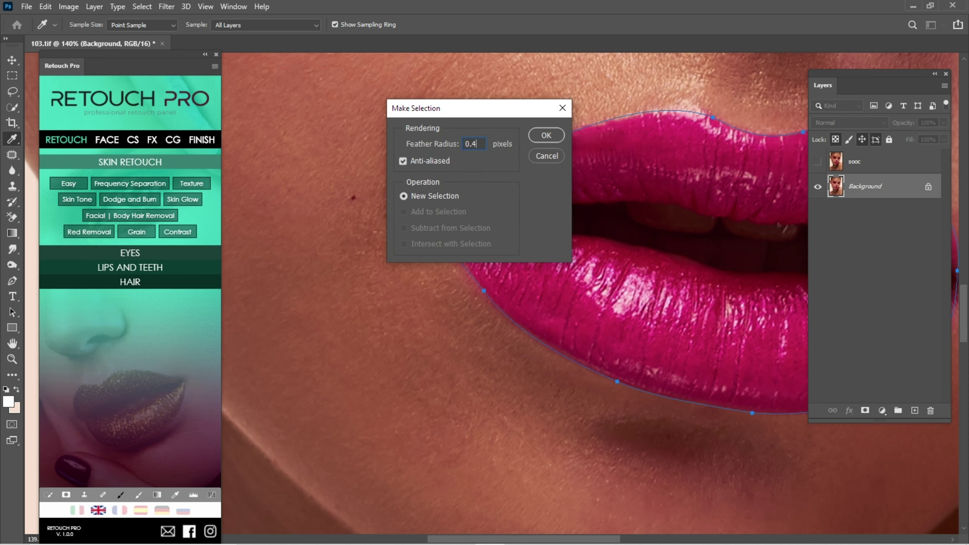
{"action": "key", "text": "Return"}
{"action": "key", "text": "ctrl+j"}
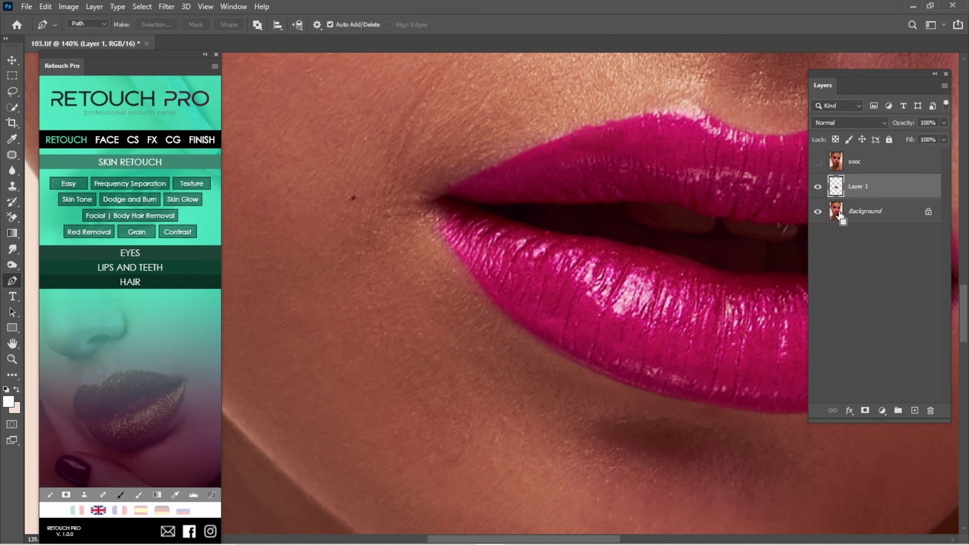
{"action": "left_click", "coordinate": [818, 212]}
{"action": "left_click", "coordinate": [866, 212]}
{"action": "scroll", "coordinate": [453, 263], "scroll_direction": "right", "scroll_amount": 3}
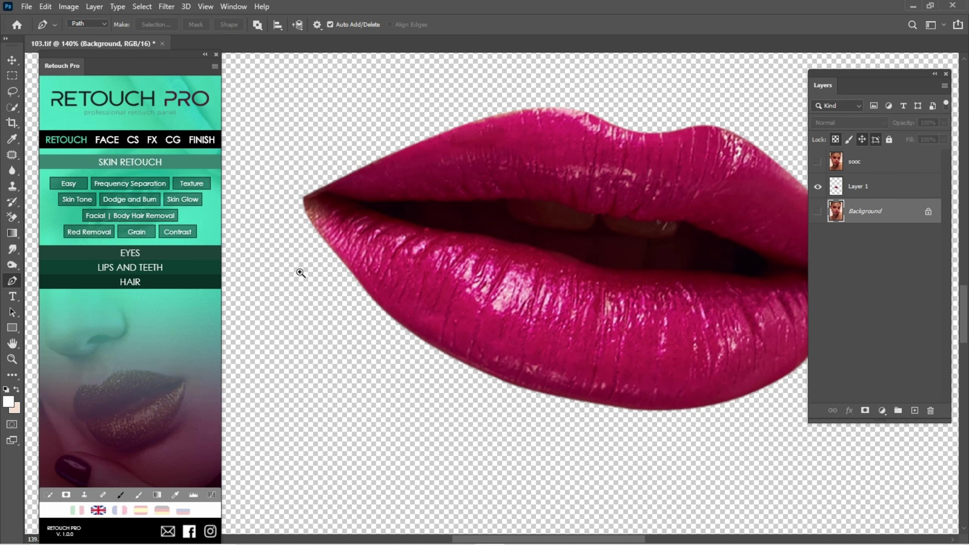
- Start a new path at the left inner mouth corner and follow the inner upper lip
{"action": "left_click", "coordinate": [383, 212], "text": "ctrl"}
{"action": "left_click", "coordinate": [330, 194]}
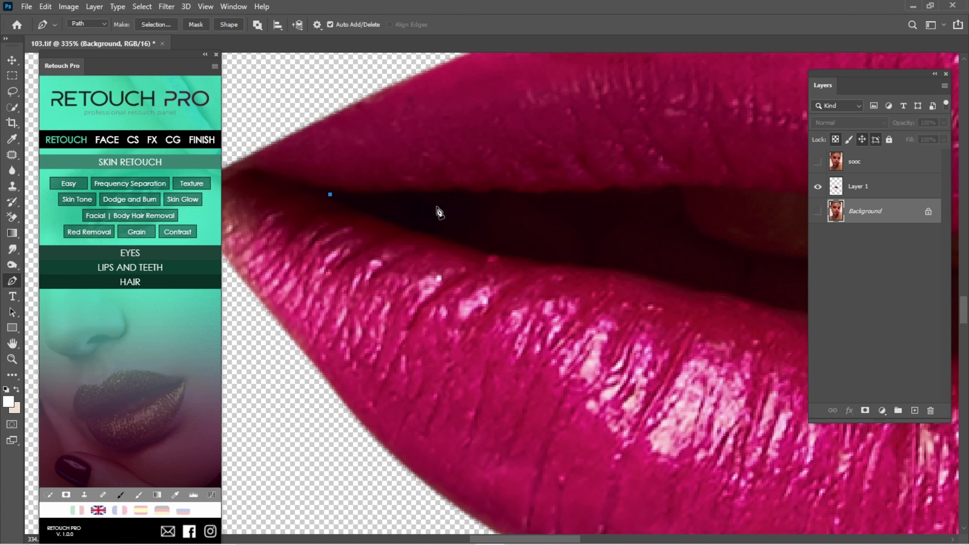
{"action": "left_click_drag", "start_coordinate": [406, 191], "coordinate": [436, 187]}
{"action": "mouse_move", "coordinate": [494, 203]}
{"action": "left_mouse_down"}
{"action": "mouse_move", "coordinate": [439, 175]}
{"action": "mouse_move", "coordinate": [484, 166]}
{"action": "left_mouse_up"}
{"action": "left_click", "coordinate": [437, 167]}
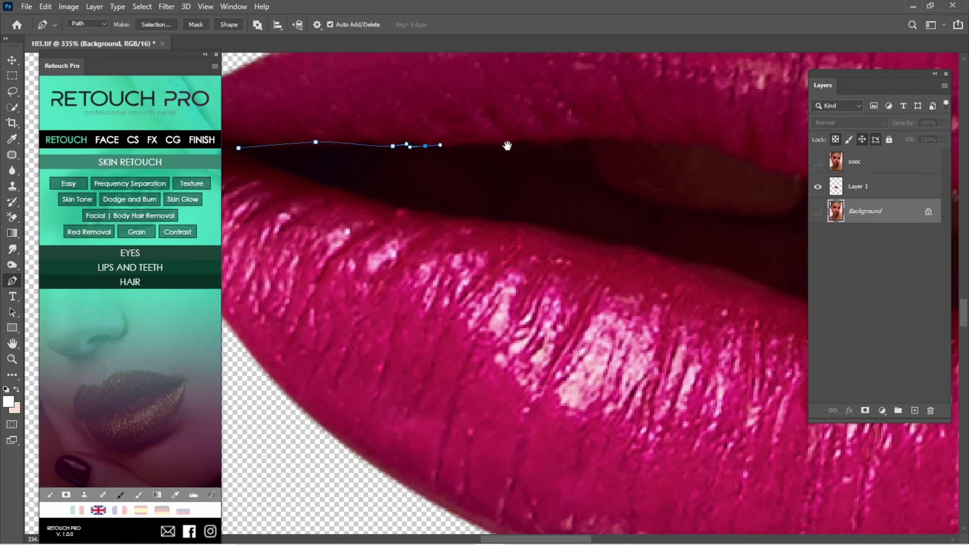
{"action": "left_click", "coordinate": [495, 143]}
{"action": "left_click", "coordinate": [524, 142]}
{"action": "left_click", "coordinate": [536, 140]}
{"action": "scroll", "coordinate": [541, 136], "scroll_direction": "down", "scroll_amount": 1}
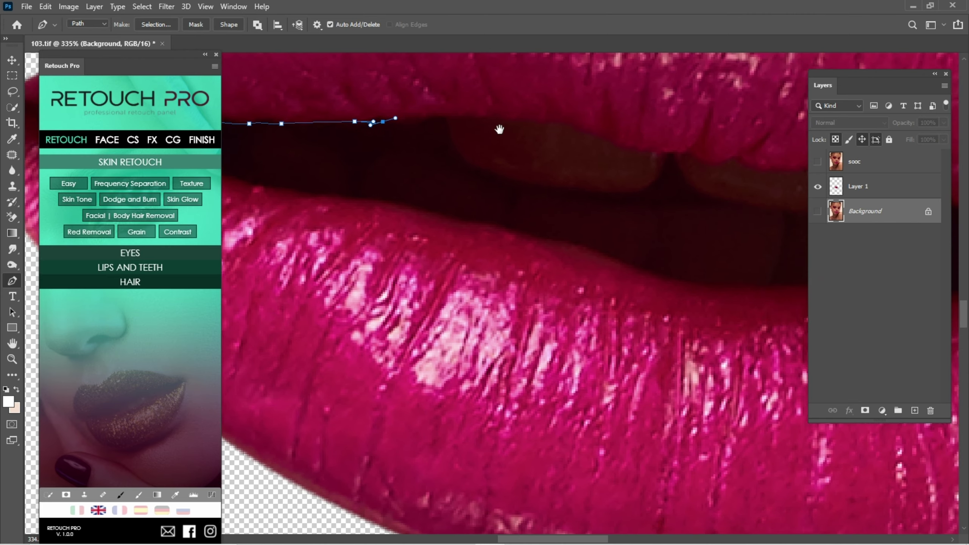
{"action": "mouse_move", "coordinate": [542, 153]}
{"action": "left_mouse_down"}
{"action": "mouse_move", "coordinate": [483, 158]}
{"action": "mouse_move", "coordinate": [500, 148]}
{"action": "mouse_move", "coordinate": [549, 174]}
{"action": "mouse_move", "coordinate": [564, 157]}
{"action": "left_mouse_up"}
- Continue the path to the right inner corner and back along the lower inner lip
{"action": "left_click_drag", "start_coordinate": [622, 171], "coordinate": [556, 131]}
{"action": "left_click", "coordinate": [526, 120]}
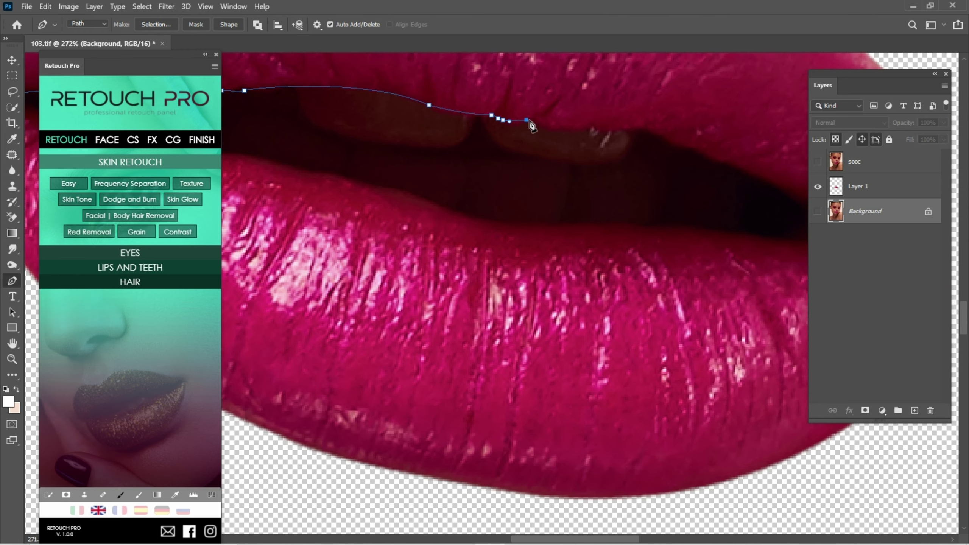
{"action": "left_click", "coordinate": [553, 131]}
{"action": "key", "text": "ctrl+z"}
{"action": "key", "text": "ctrl+z"}
{"action": "key", "text": "ctrl+z"}
{"action": "left_click_drag", "start_coordinate": [527, 122], "coordinate": [565, 129]}
{"action": "mouse_move", "coordinate": [633, 136]}
{"action": "left_mouse_down"}
{"action": "mouse_move", "coordinate": [501, 103]}
{"action": "mouse_move", "coordinate": [572, 126]}
{"action": "left_mouse_up"}
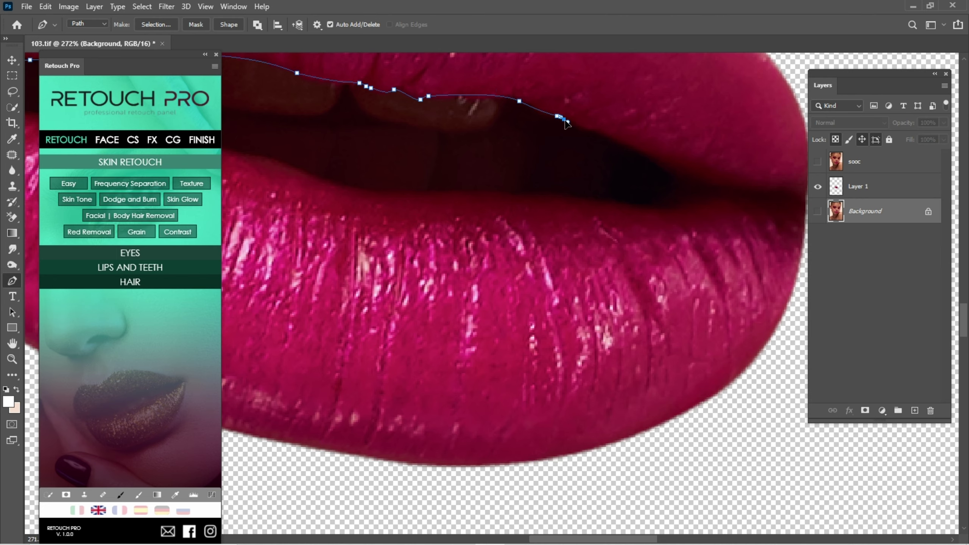
{"action": "mouse_move", "coordinate": [621, 149]}
{"action": "left_mouse_down"}
{"action": "mouse_move", "coordinate": [573, 109]}
{"action": "mouse_move", "coordinate": [628, 144]}
{"action": "mouse_move", "coordinate": [553, 167]}
{"action": "mouse_move", "coordinate": [620, 154]}
{"action": "left_mouse_up"}
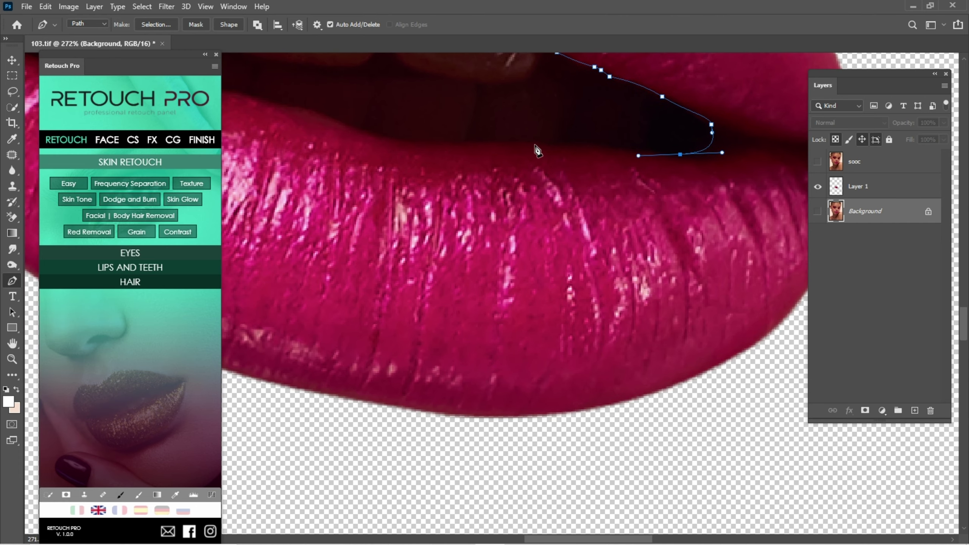
{"action": "mouse_move", "coordinate": [534, 142]}
{"action": "left_mouse_down"}
{"action": "mouse_move", "coordinate": [482, 144]}
{"action": "mouse_move", "coordinate": [552, 200]}
{"action": "left_mouse_up"}
{"action": "mouse_move", "coordinate": [479, 172]}
{"action": "left_mouse_down"}
{"action": "mouse_move", "coordinate": [435, 160]}
{"action": "mouse_move", "coordinate": [550, 186]}
{"action": "mouse_move", "coordinate": [482, 171]}
{"action": "mouse_move", "coordinate": [499, 180]}
{"action": "mouse_move", "coordinate": [473, 176]}
{"action": "mouse_move", "coordinate": [520, 197]}
{"action": "mouse_move", "coordinate": [462, 183]}
{"action": "left_mouse_up"}
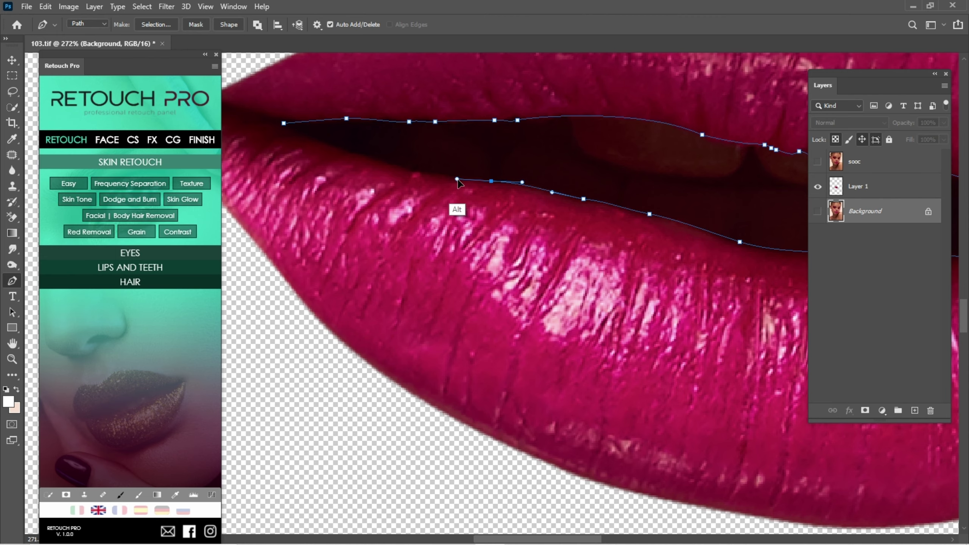
{"action": "mouse_move", "coordinate": [397, 170]}
{"action": "left_mouse_down"}
{"action": "mouse_move", "coordinate": [466, 207]}
{"action": "mouse_move", "coordinate": [427, 195]}
{"action": "mouse_move", "coordinate": [462, 206]}
{"action": "mouse_move", "coordinate": [416, 176]}
{"action": "left_mouse_up"}
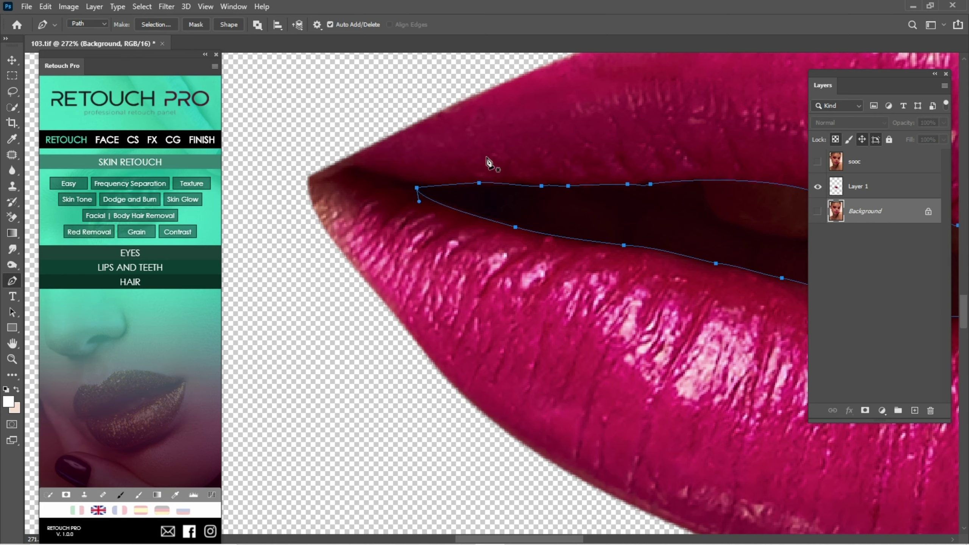
- Delete the mouth interior from Layer 1 using the path selection, then fit the image on screen
{"action": "left_click", "coordinate": [878, 189]}
{"action": "right_click", "coordinate": [711, 209]}
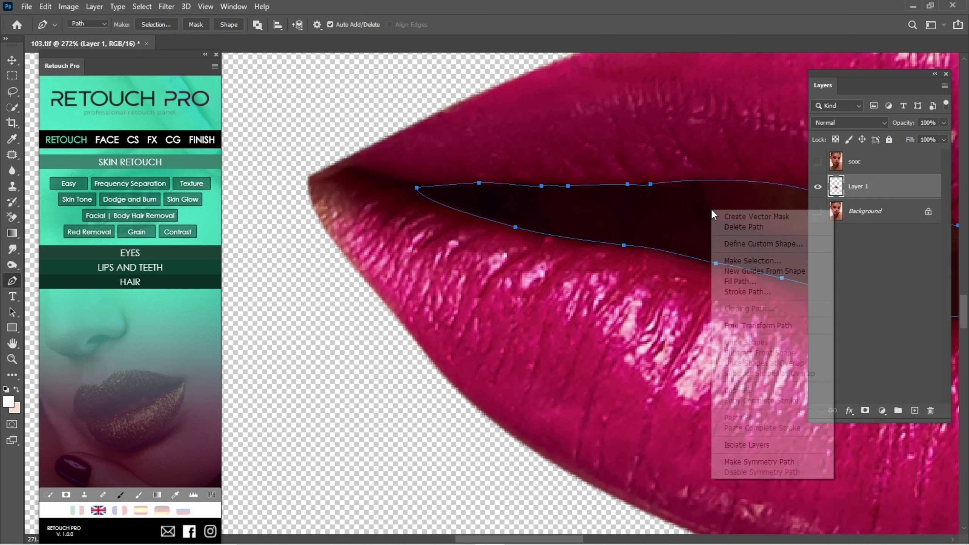
{"action": "left_click", "coordinate": [748, 262]}
{"action": "key", "text": "Return"}
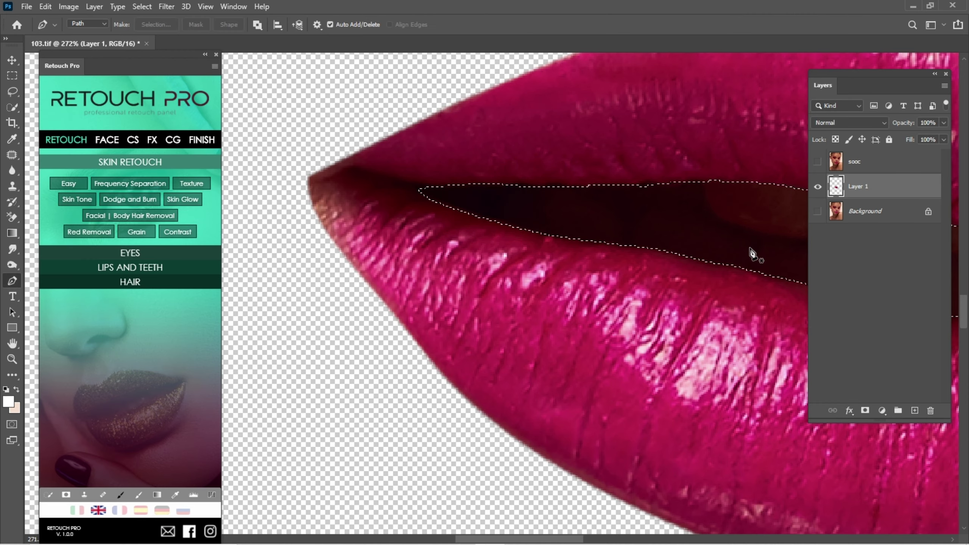
{"action": "key", "text": "Delete"}
{"action": "key", "text": "ctrl+d"}
{"action": "key", "text": "ctrl+0"}
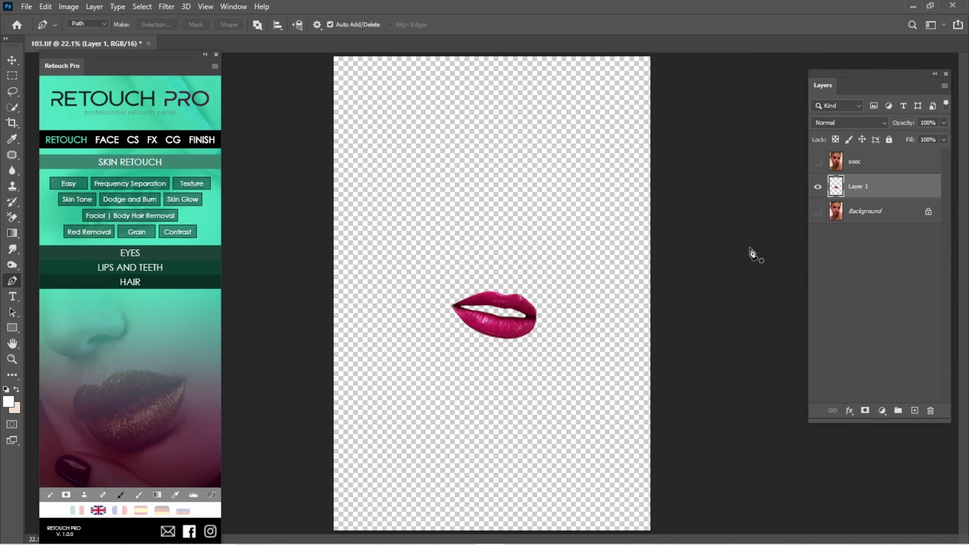
- Rename Layer 1 to 'shape of lips' and make the Background visible again
{"action": "double_click", "coordinate": [860, 186]}
{"action": "type", "text": "ps"}
{"action": "key", "text": "Return"}
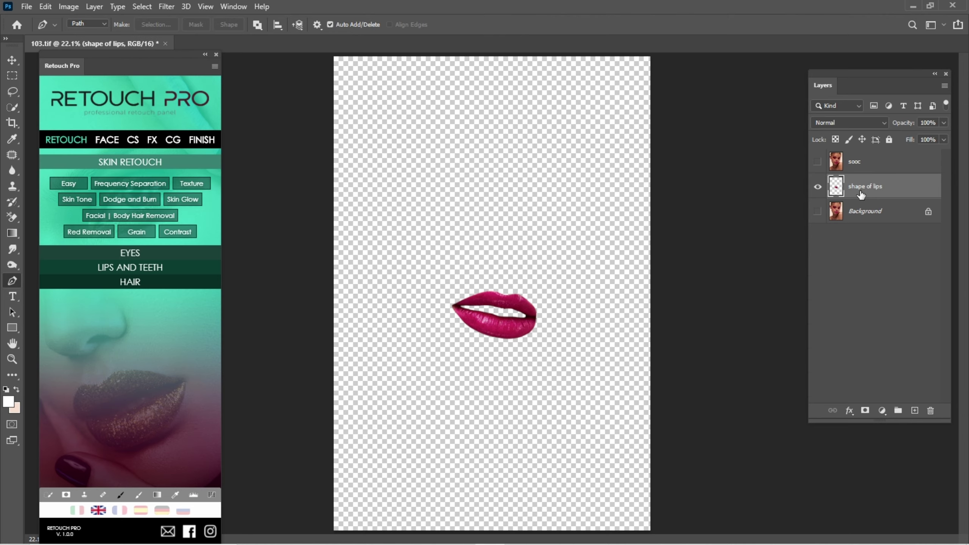
{"action": "left_click", "coordinate": [818, 211]}
- Add the Lipstick Color group from Retouch Pro's Lips and Teeth actions
{"action": "left_click", "coordinate": [818, 212]}
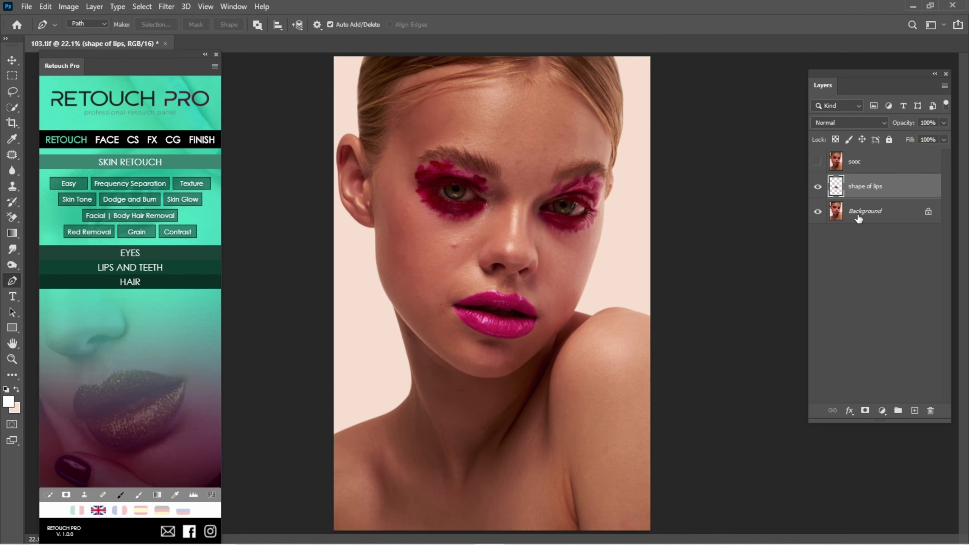
{"action": "left_click", "coordinate": [878, 212]}
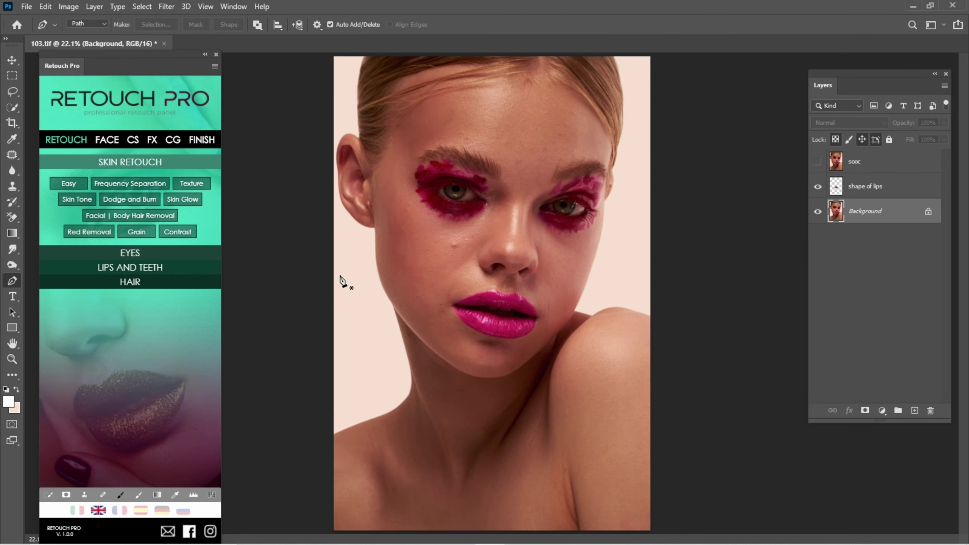
{"action": "left_click", "coordinate": [140, 269]}
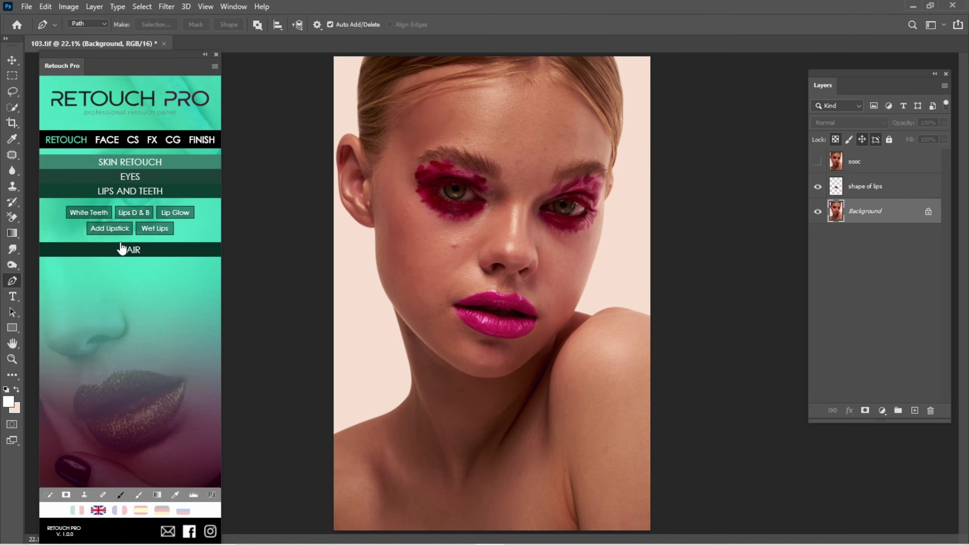
{"action": "left_click", "coordinate": [116, 233]}
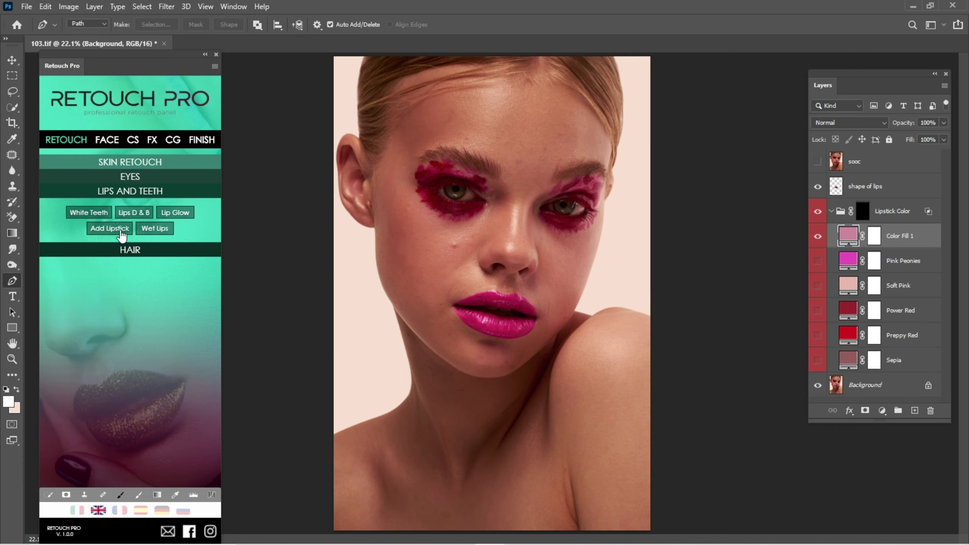
- Zoom into the lips and mask the Lipstick Color group to the shape of lips selection
{"action": "key", "text": "z"}
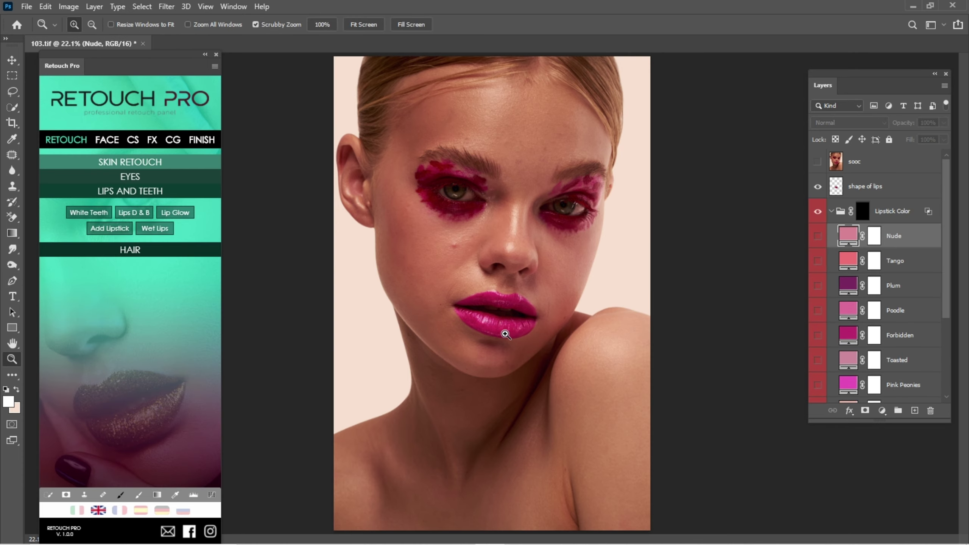
{"action": "left_click_drag", "start_coordinate": [504, 331], "coordinate": [562, 360]}
{"action": "key", "text": "p"}
{"action": "scroll", "coordinate": [515, 310], "scroll_direction": "up", "scroll_amount": 1}
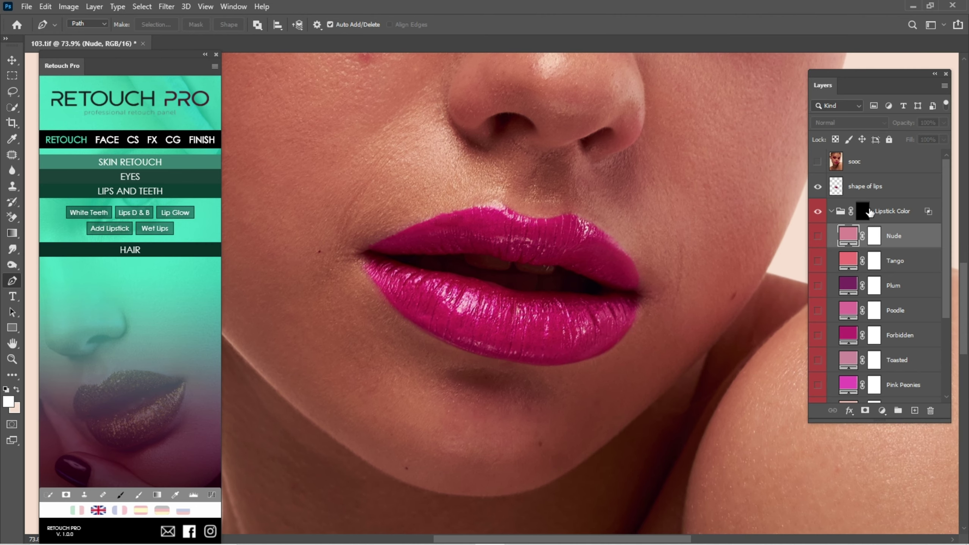
{"action": "left_click", "coordinate": [863, 212]}
{"action": "left_click", "coordinate": [837, 186], "text": "ctrl"}
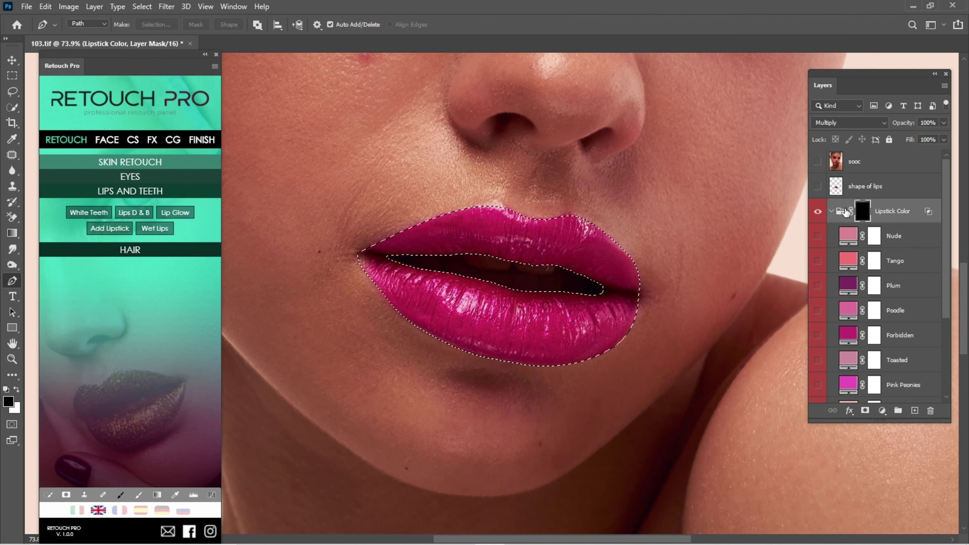
{"action": "key", "text": "ctrl+d"}
- Turn on the Nude colour layer inside the Lipstick Color group
{"action": "left_click", "coordinate": [893, 236]}
{"action": "left_click", "coordinate": [818, 236]}
{"action": "scroll", "coordinate": [606, 368], "scroll_direction": "down", "scroll_amount": 3}
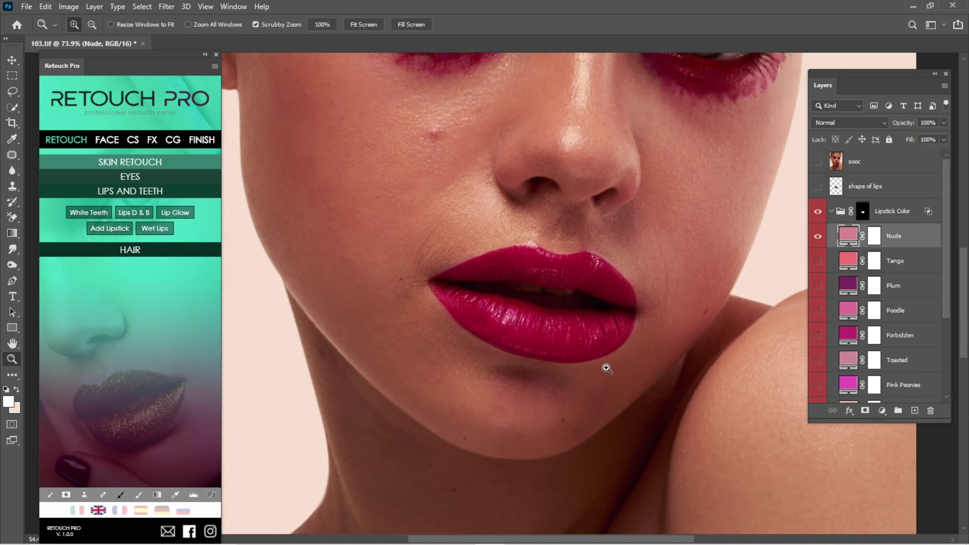
{"action": "scroll", "coordinate": [596, 372], "scroll_direction": "down", "scroll_amount": 3}
{"action": "scroll", "coordinate": [594, 376], "scroll_direction": "down", "scroll_amount": 3}
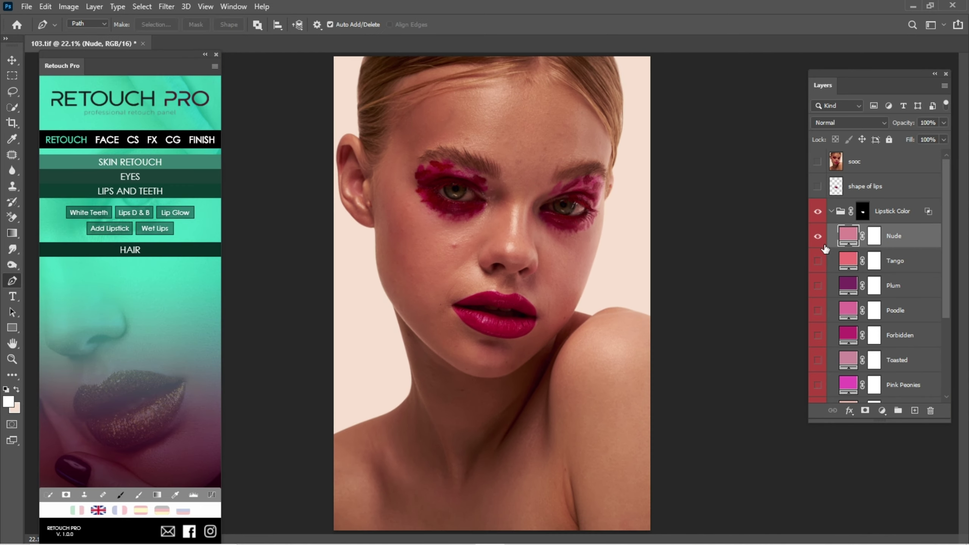
- Preview the Plum and Poodle shades, hiding Nude, Forbidden and Toasted
{"action": "left_click", "coordinate": [818, 236]}
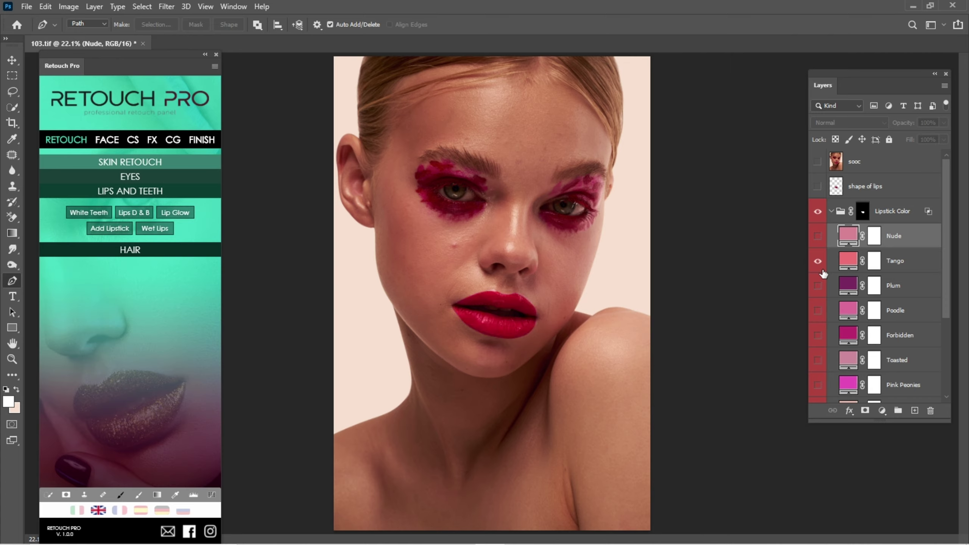
{"action": "left_click", "coordinate": [819, 287]}
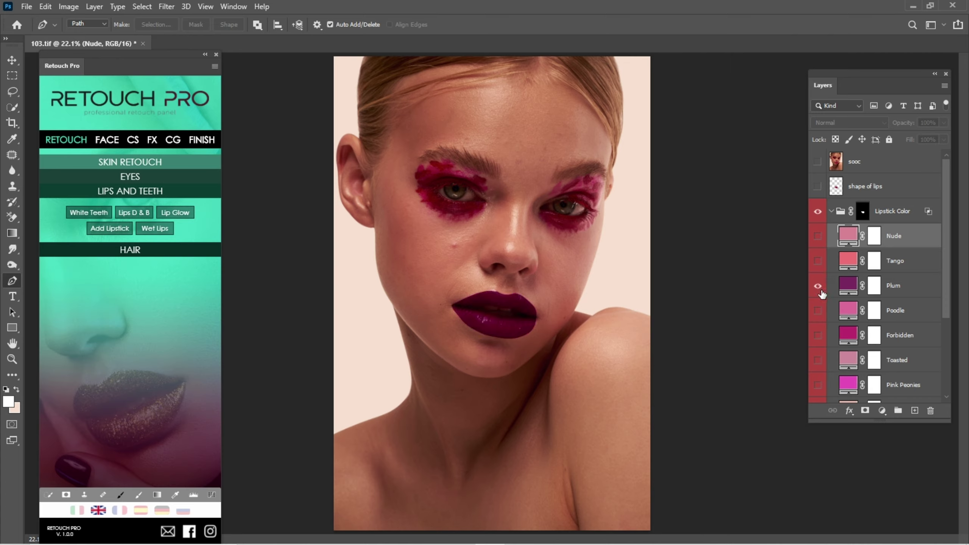
{"action": "left_click", "coordinate": [818, 310]}
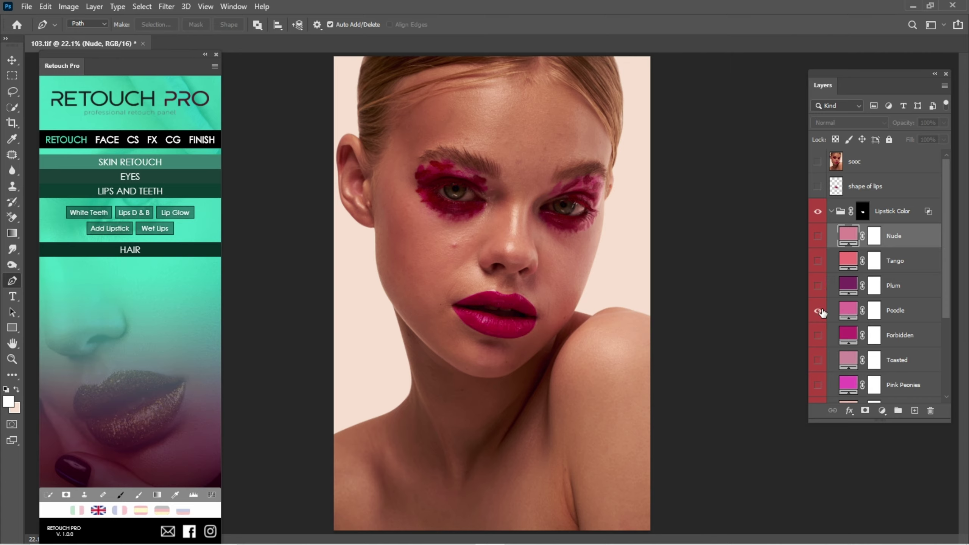
{"action": "left_click", "coordinate": [819, 311]}
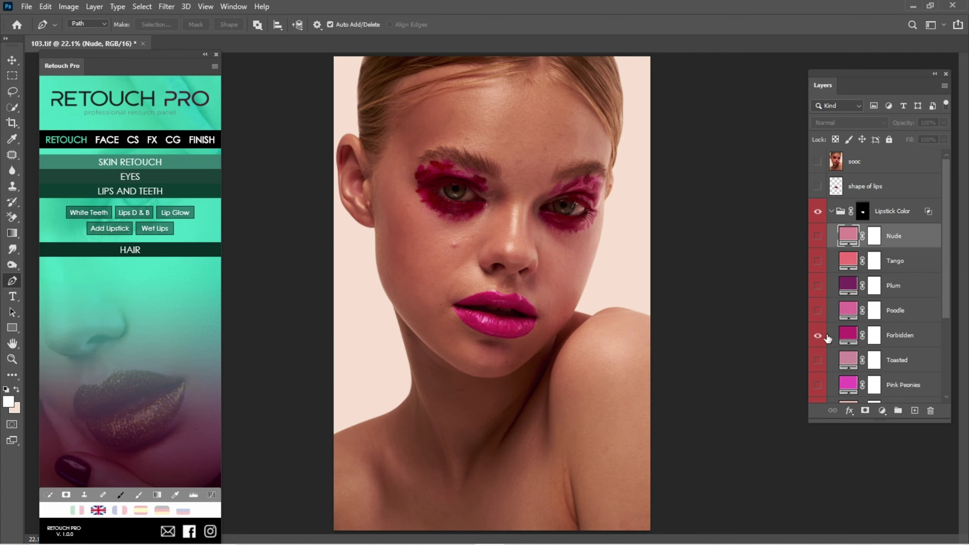
{"action": "left_click", "coordinate": [819, 337]}
{"action": "left_click", "coordinate": [823, 365]}
{"action": "scroll", "coordinate": [884, 341], "scroll_direction": "down", "scroll_amount": 2}
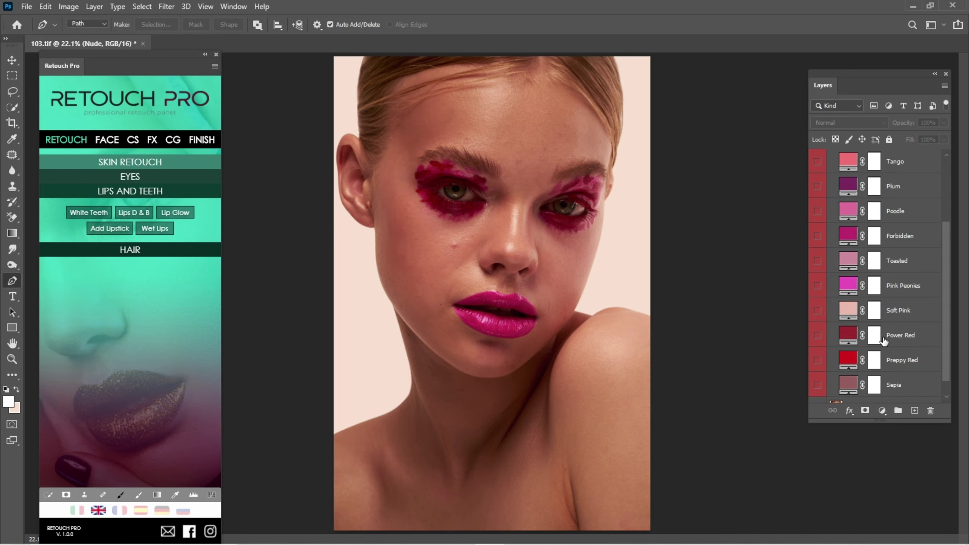
- Preview Soft Pink and Preppy Red, hiding Pink Peonies and Power Red, ending on Sepia
{"action": "left_click", "coordinate": [823, 290]}
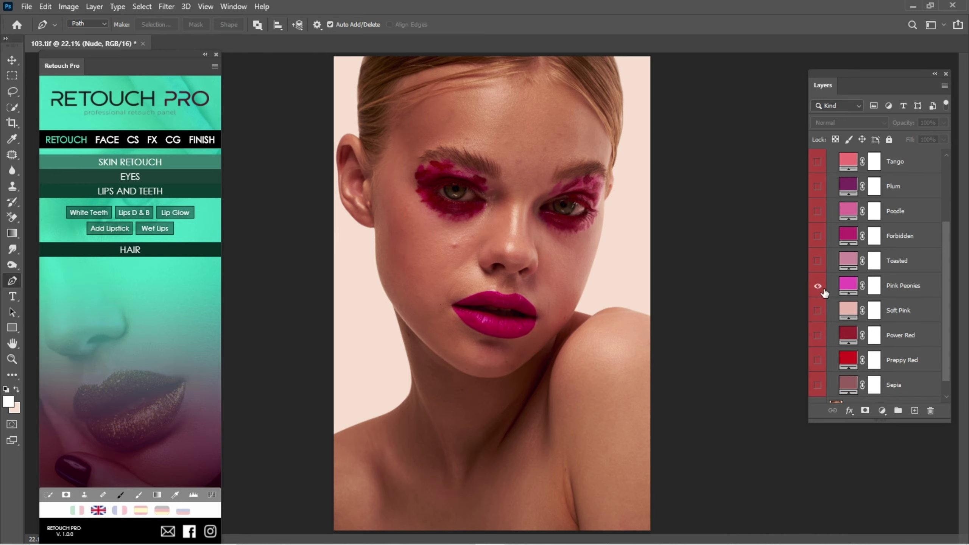
{"action": "left_click", "coordinate": [818, 312]}
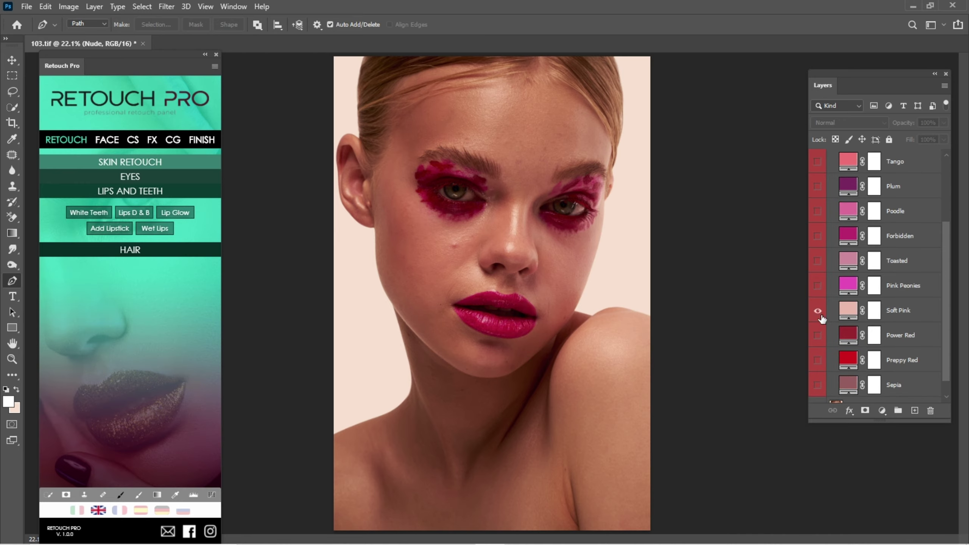
{"action": "left_click", "coordinate": [818, 312]}
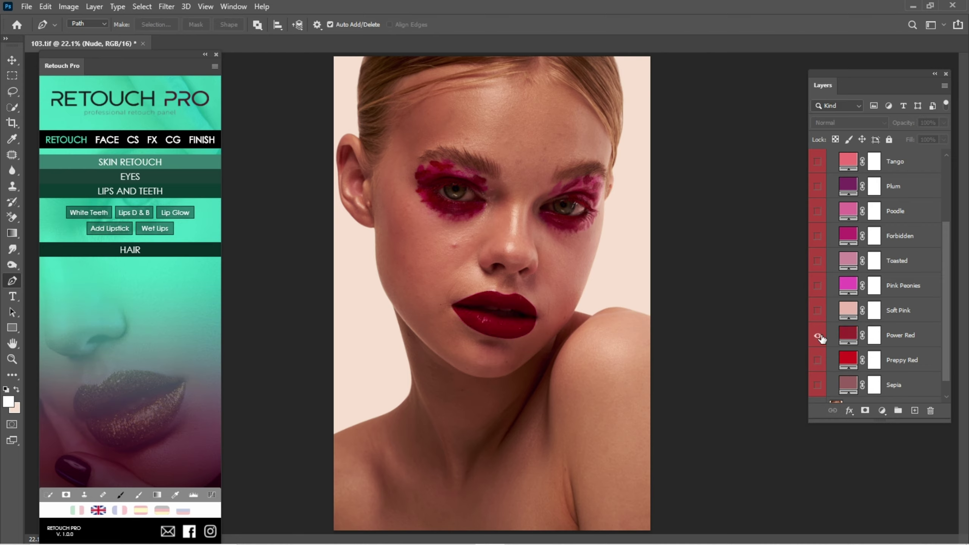
{"action": "left_click", "coordinate": [818, 335]}
{"action": "left_click", "coordinate": [818, 360]}
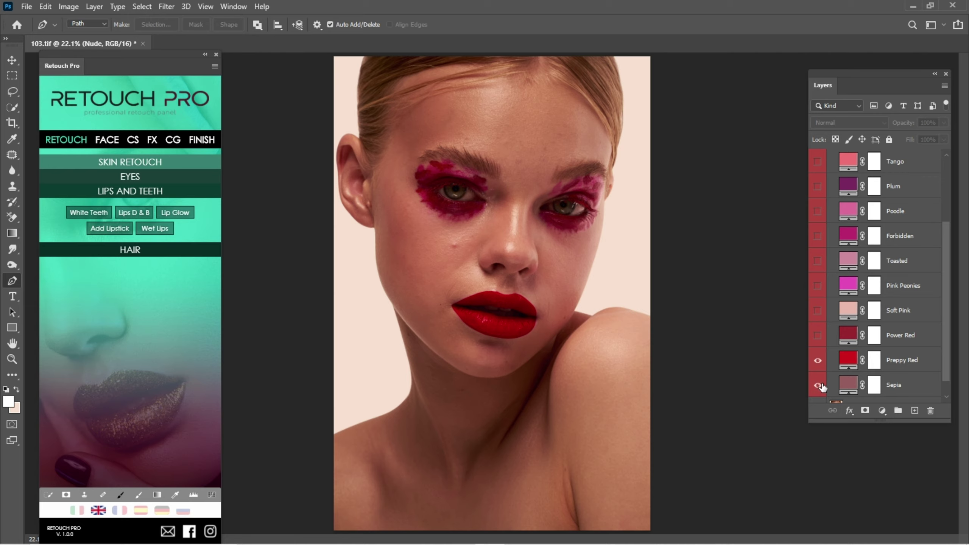
{"action": "left_click", "coordinate": [821, 365]}
{"action": "left_click", "coordinate": [818, 385]}
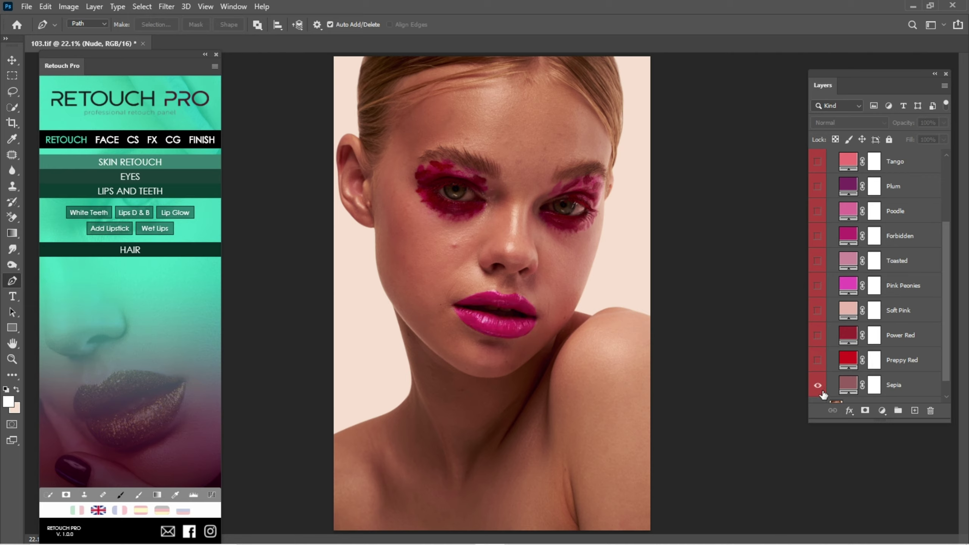
- Recolour the Sepia fill with a shade sampled from the image and lower its opacity
{"action": "double_click", "coordinate": [847, 384]}
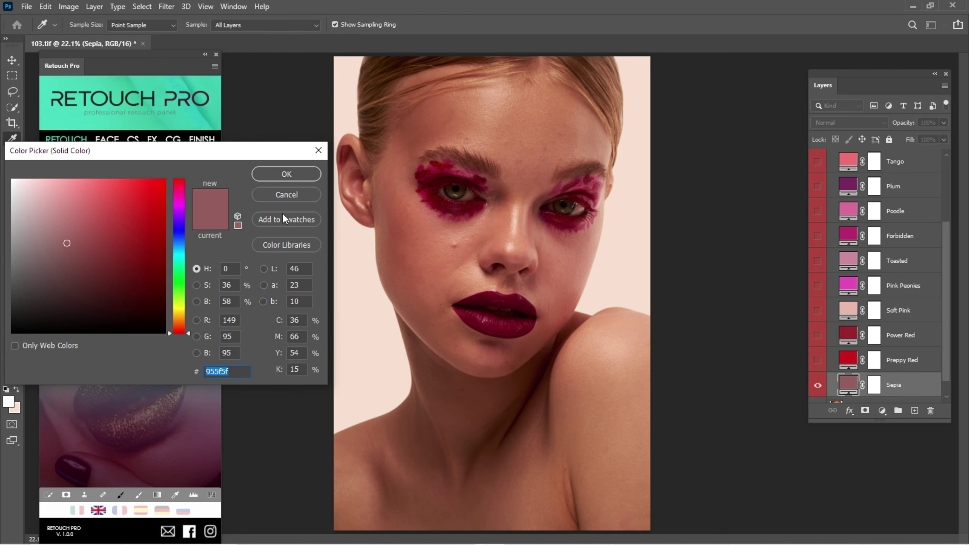
{"action": "left_click", "coordinate": [447, 185]}
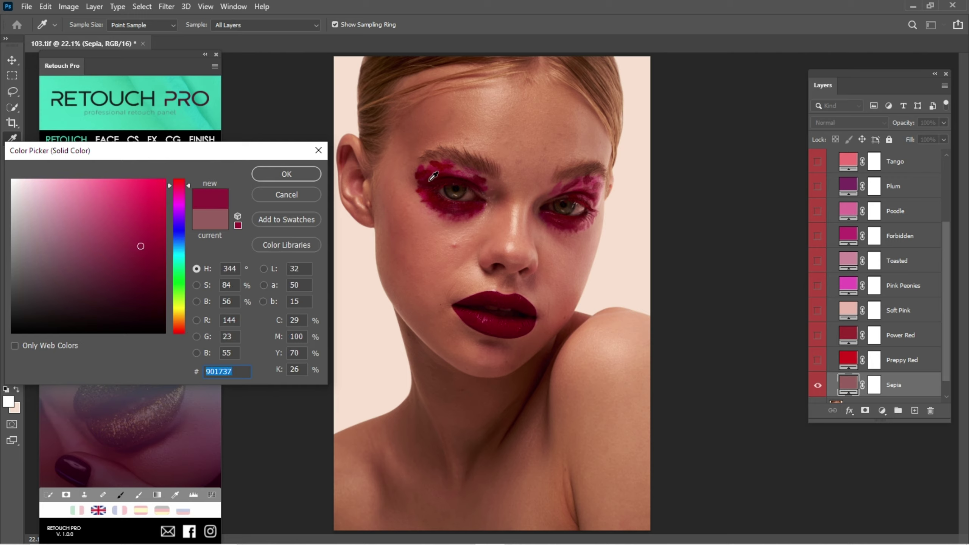
{"action": "left_click", "coordinate": [431, 178]}
{"action": "left_click", "coordinate": [436, 236]}
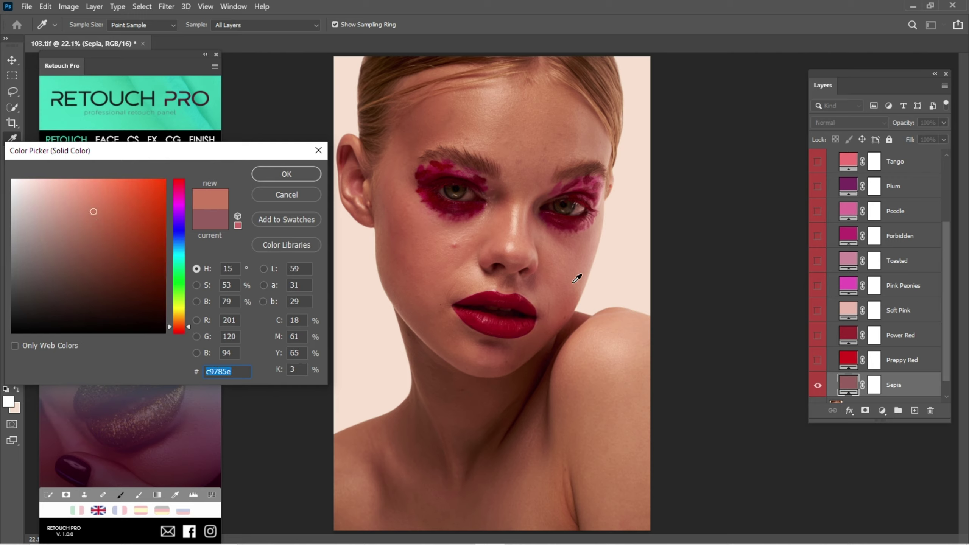
{"action": "left_click_drag", "start_coordinate": [573, 283], "coordinate": [570, 266]}
{"action": "left_click", "coordinate": [286, 174]}
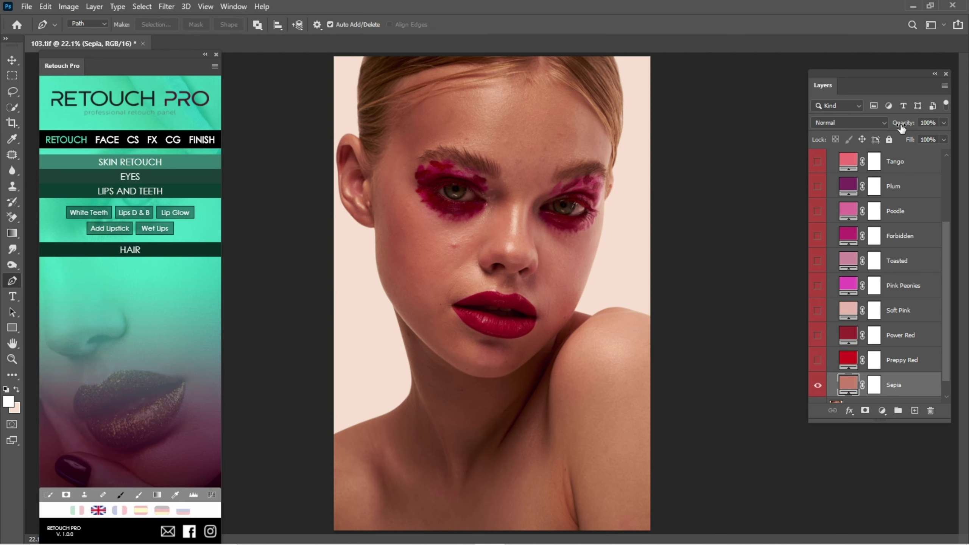
{"action": "mouse_move", "coordinate": [901, 128]}
{"action": "left_mouse_down"}
{"action": "mouse_move", "coordinate": [883, 131]}
{"action": "mouse_move", "coordinate": [964, 136]}
{"action": "left_mouse_up"}
- Hide the Sepia colour and show and select the Plum layer instead
{"action": "left_click", "coordinate": [818, 385]}
{"action": "scroll", "coordinate": [833, 238], "scroll_direction": "up", "scroll_amount": 4}
{"action": "left_click", "coordinate": [821, 286]}
{"action": "left_click", "coordinate": [900, 290]}
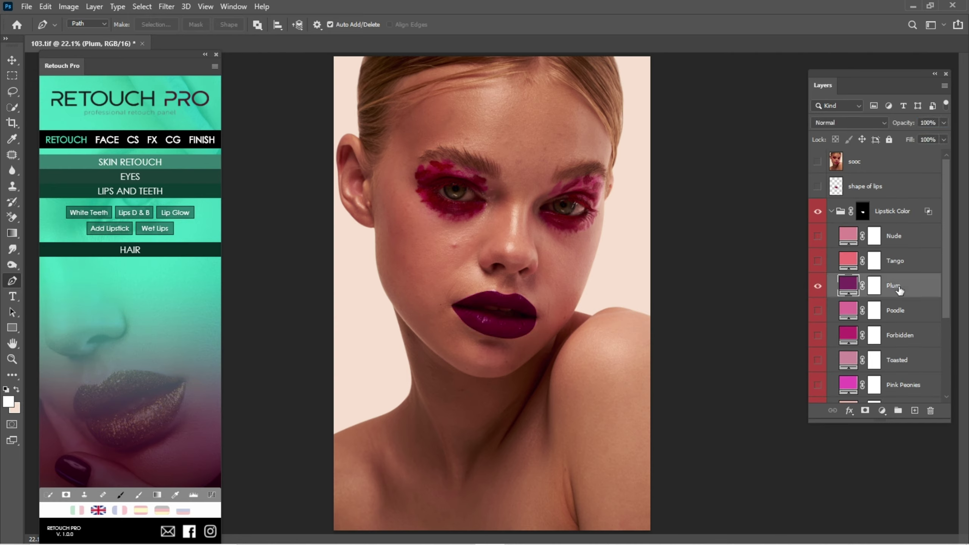
- Recolour Plum's fill to deep crimson #8f2032 and set its opacity to 63%
{"action": "double_click", "coordinate": [858, 289]}
{"action": "mouse_move", "coordinate": [100, 219]}
{"action": "left_mouse_down"}
{"action": "mouse_move", "coordinate": [118, 206]}
{"action": "mouse_move", "coordinate": [34, 240]}
{"action": "left_mouse_up"}
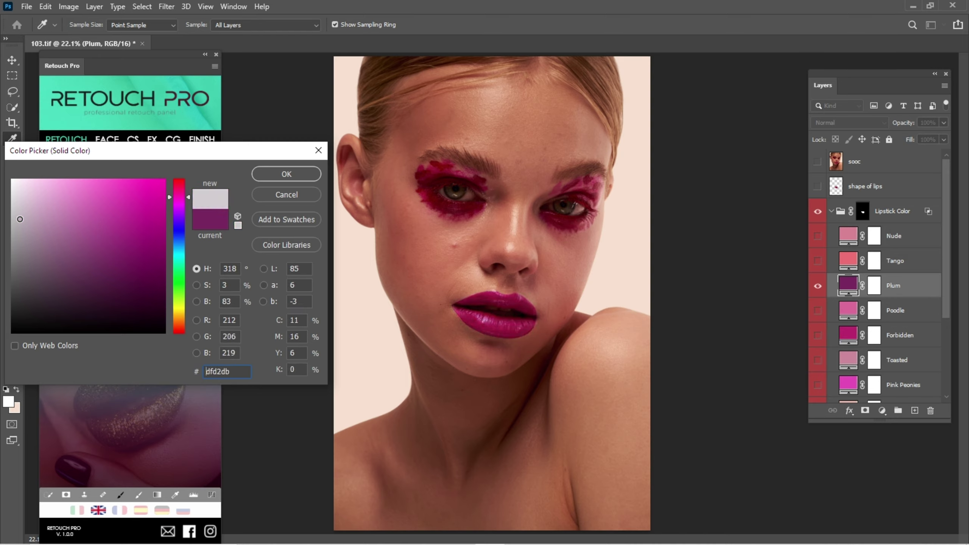
{"action": "left_click", "coordinate": [179, 259]}
{"action": "left_click", "coordinate": [179, 293]}
{"action": "left_click_drag", "start_coordinate": [130, 281], "coordinate": [50, 192]}
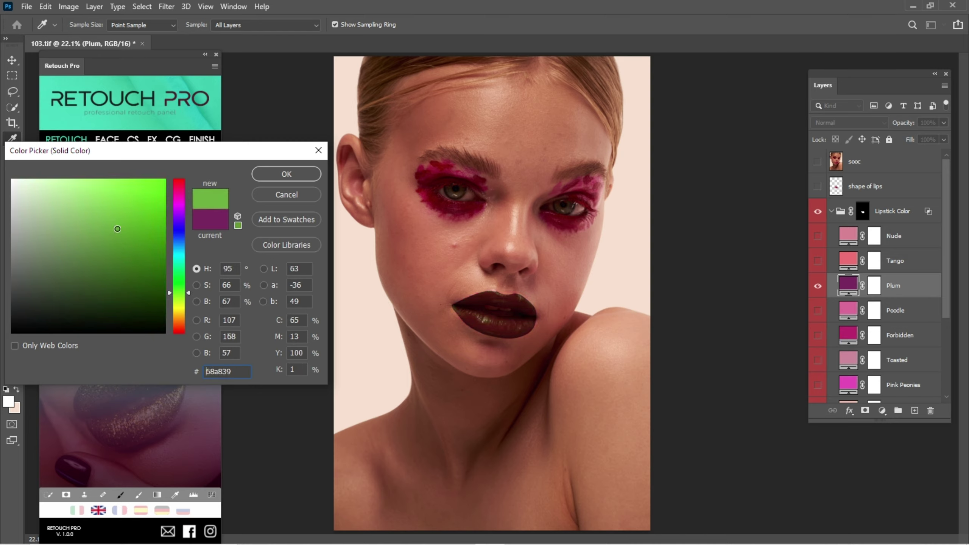
{"action": "left_click", "coordinate": [179, 203]}
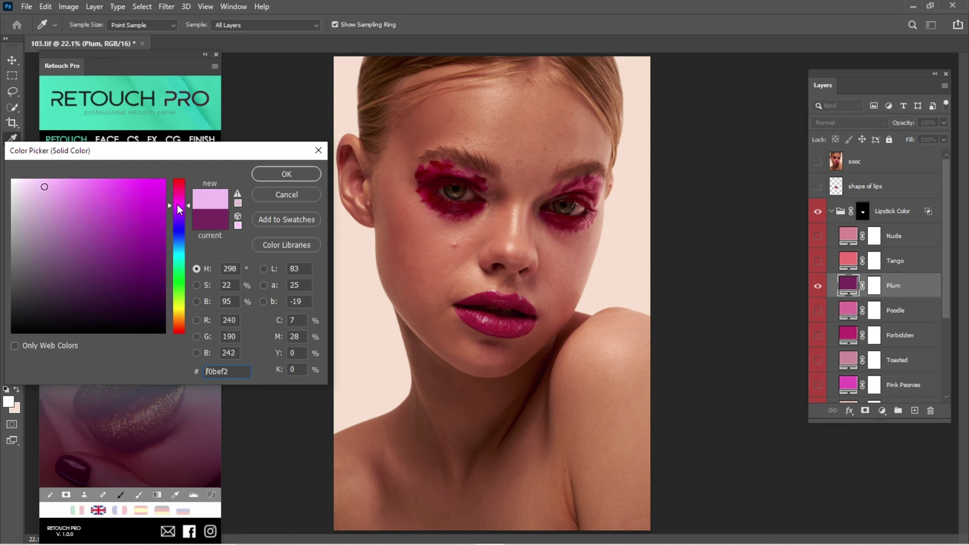
{"action": "left_click", "coordinate": [120, 208]}
{"action": "mouse_move", "coordinate": [183, 203]}
{"action": "left_mouse_down"}
{"action": "mouse_move", "coordinate": [183, 184]}
{"action": "mouse_move", "coordinate": [139, 248]}
{"action": "mouse_move", "coordinate": [130, 240]}
{"action": "left_mouse_up"}
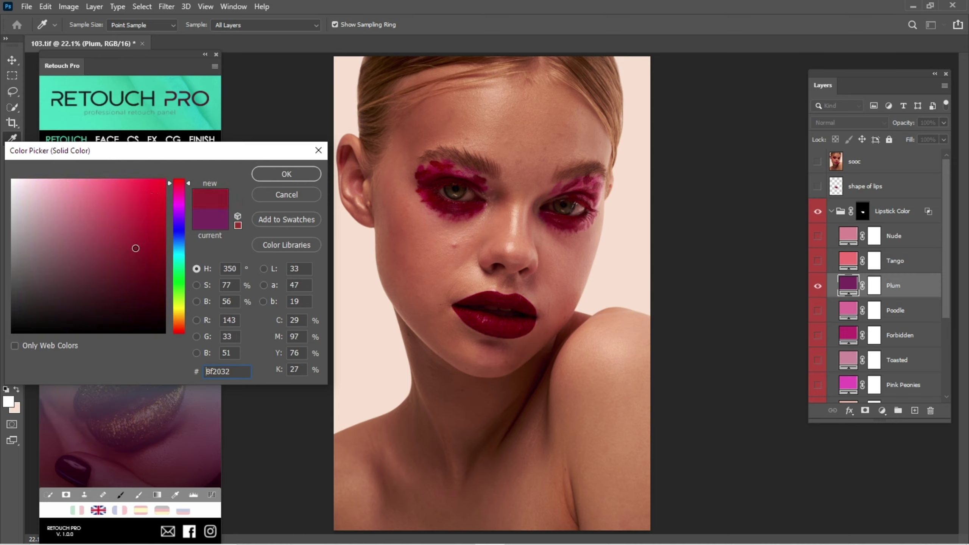
{"action": "left_click", "coordinate": [272, 175]}
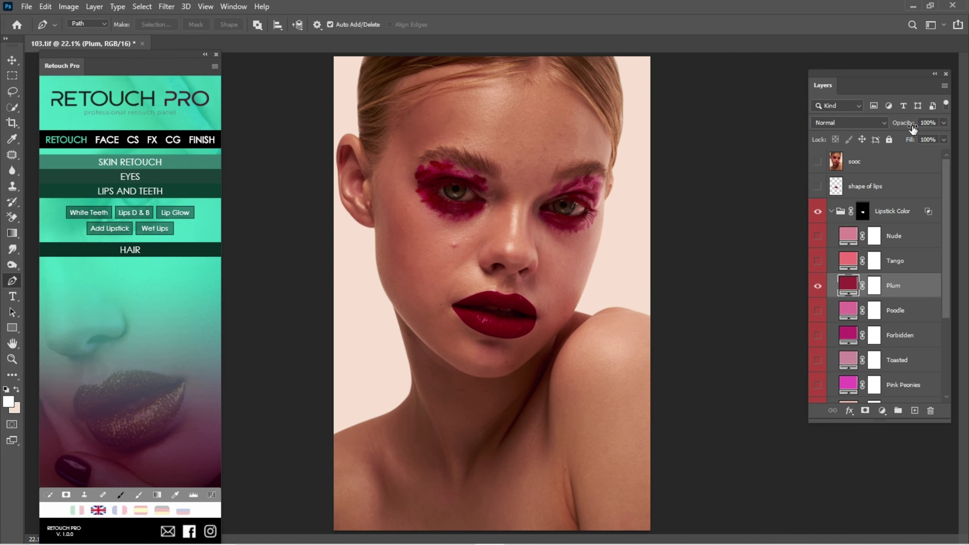
{"action": "left_click_drag", "start_coordinate": [912, 129], "coordinate": [882, 132]}
- Set Plum's blend mode back to Normal and collapse the Lipstick Color group
{"action": "left_click", "coordinate": [878, 123]}
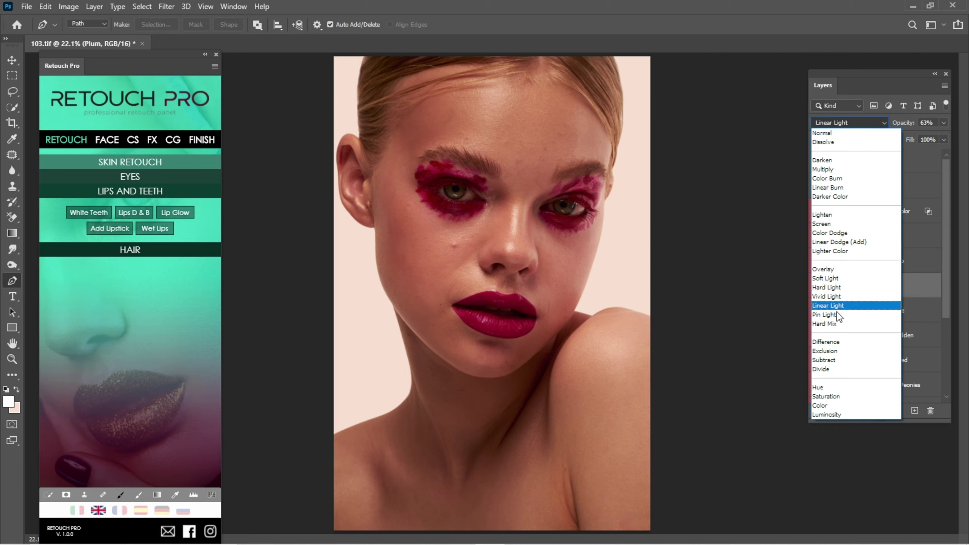
{"action": "left_click", "coordinate": [824, 133]}
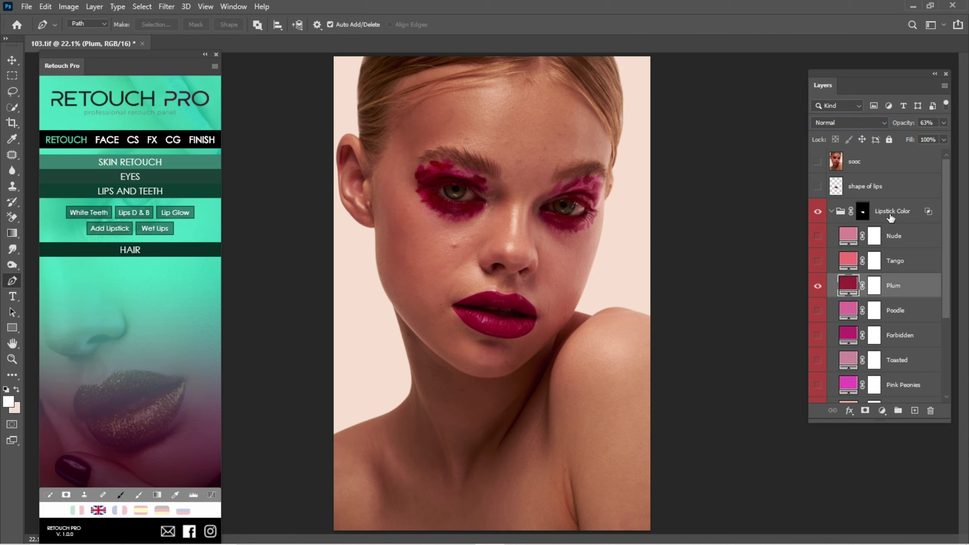
{"action": "left_click", "coordinate": [863, 212]}
{"action": "left_click", "coordinate": [835, 215]}
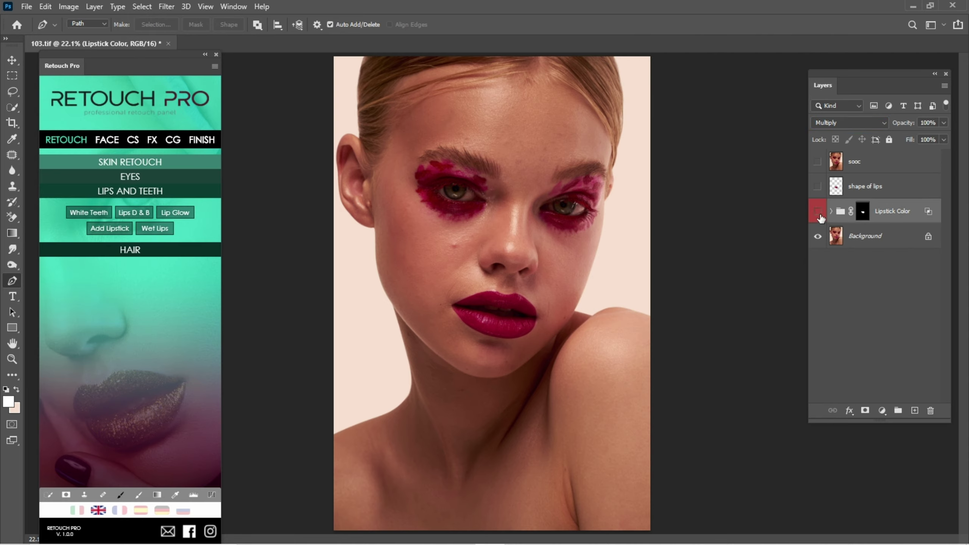
- Re-enable the Lipstick Color group, zoom to the lips, and target the group's mask
{"action": "left_click", "coordinate": [818, 213]}
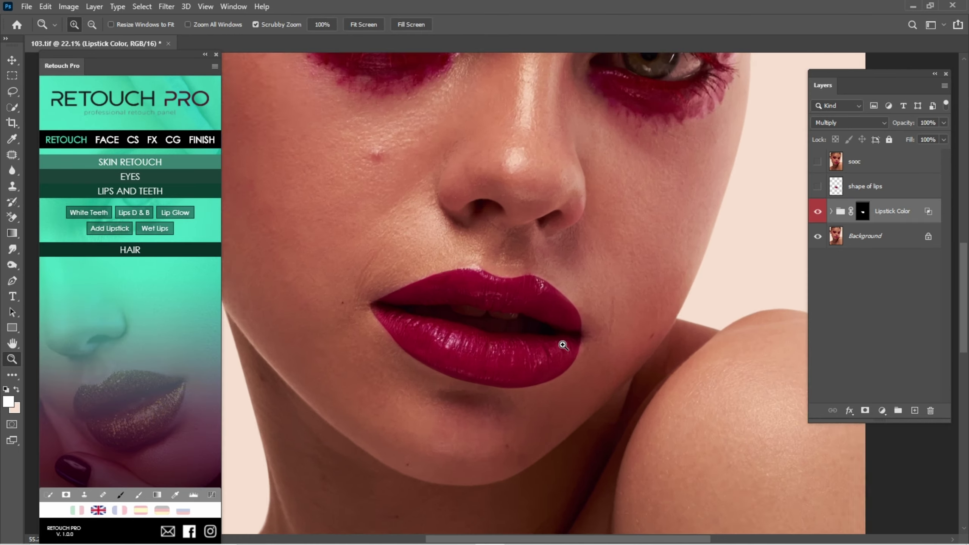
{"action": "mouse_move", "coordinate": [504, 352]}
{"action": "left_mouse_down"}
{"action": "mouse_move", "coordinate": [551, 353]}
{"action": "mouse_move", "coordinate": [580, 340]}
{"action": "left_mouse_up"}
{"action": "key", "text": "p"}
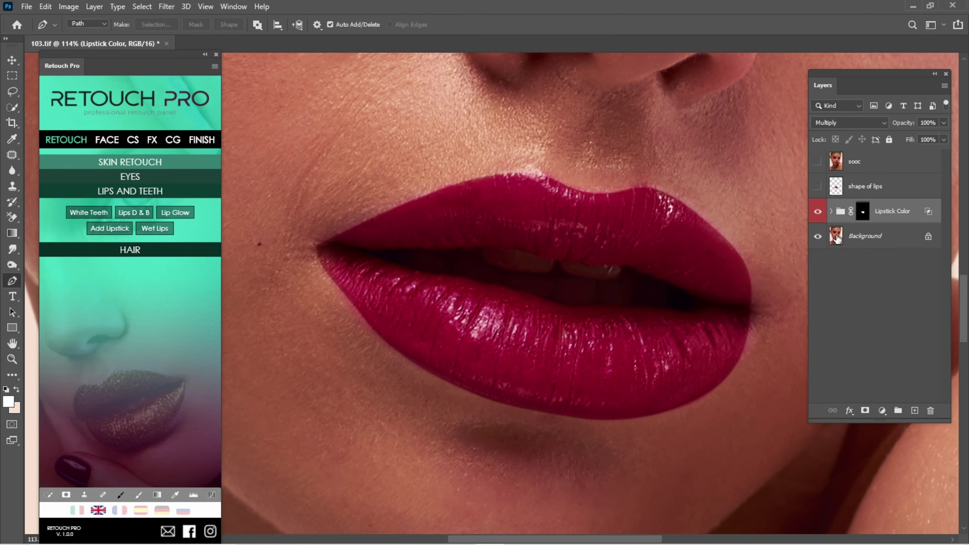
{"action": "left_click", "coordinate": [825, 217]}
{"action": "left_click", "coordinate": [823, 217]}
{"action": "left_click", "coordinate": [864, 211]}
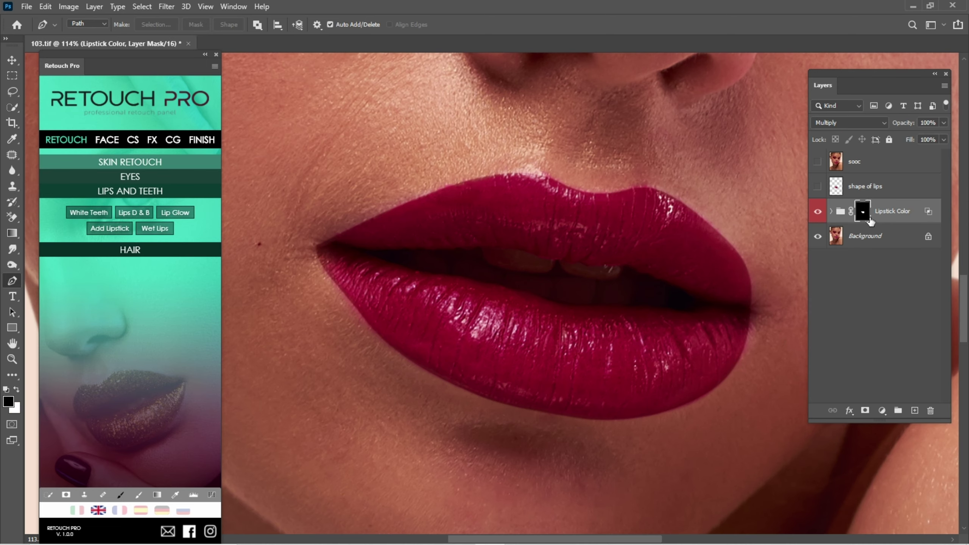
- Paint black on the mask with a small 10% opacity brush to remove spill at the left corner
{"action": "key", "text": "x"}
{"action": "key", "text": "b"}
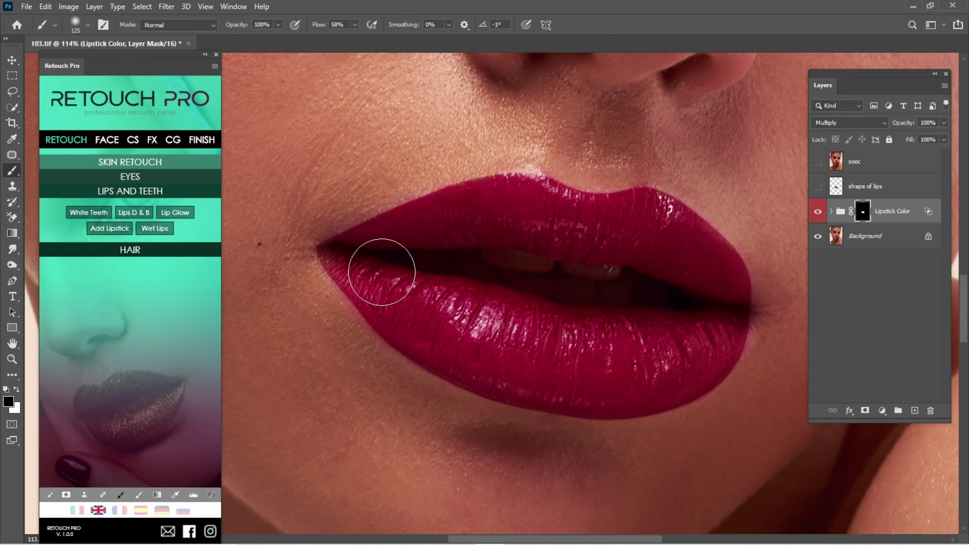
{"action": "key", "text": "bracketleft"}
{"action": "key", "text": "bracketleft"}
{"action": "key", "text": "bracketleft"}
{"action": "left_click_drag", "start_coordinate": [336, 269], "coordinate": [330, 256]}
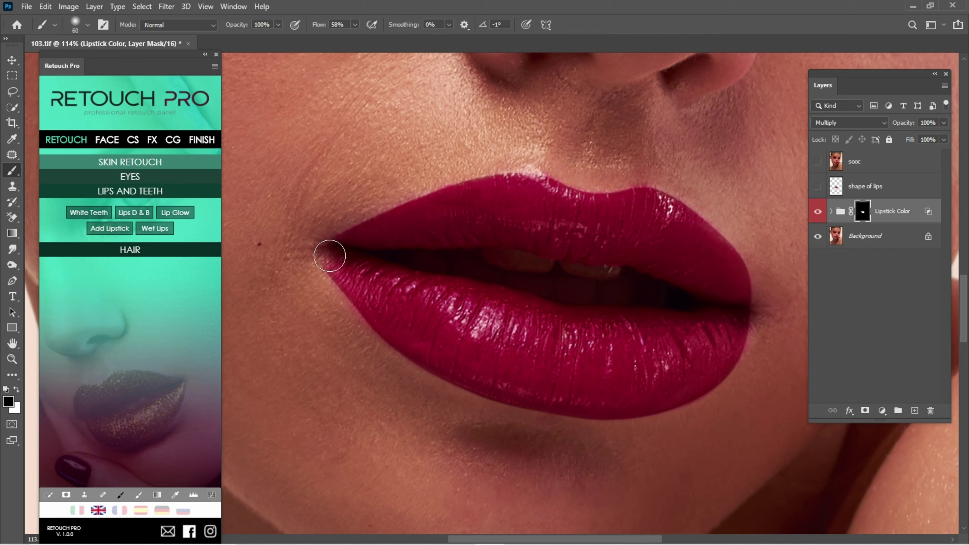
{"action": "key", "text": "bracketleft"}
{"action": "key", "text": "1"}
{"action": "key", "text": "bracketright"}
{"action": "left_click_drag", "start_coordinate": [331, 262], "coordinate": [362, 321]}
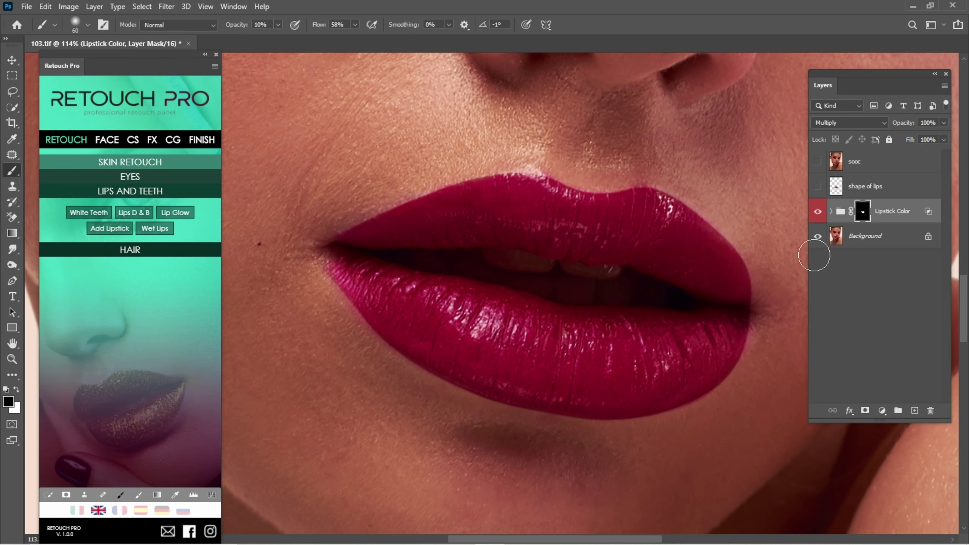
- Blur the Lipstick Color mask edge along the lower lip with a smaller brush
{"action": "key", "text": "r"}
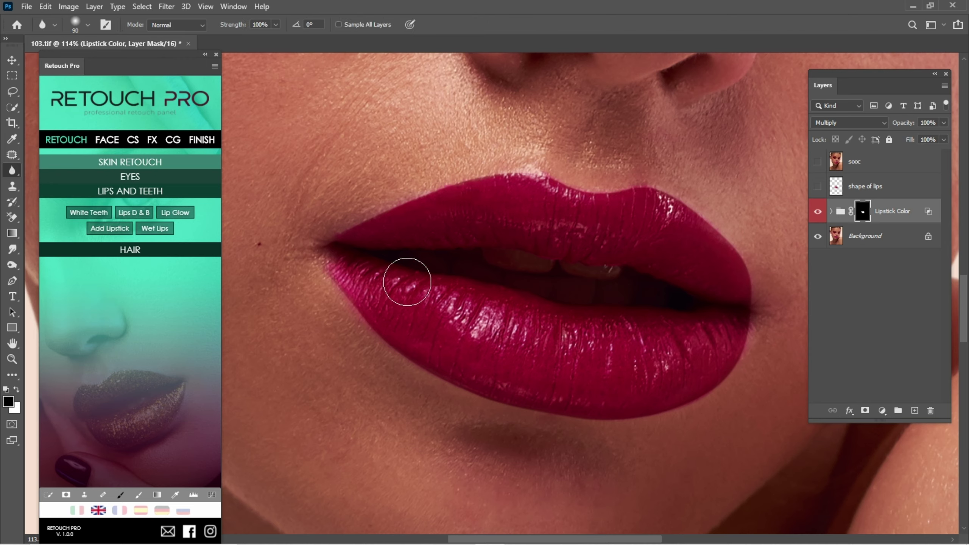
{"action": "key", "text": "bracketleft"}
{"action": "key", "text": "bracketleft"}
{"action": "key", "text": "bracketleft"}
{"action": "mouse_move", "coordinate": [459, 401]}
{"action": "left_mouse_down"}
{"action": "mouse_move", "coordinate": [619, 438]}
{"action": "mouse_move", "coordinate": [671, 415]}
{"action": "left_mouse_up"}
- At 50% strength, soften the mouth corner and upper lip contour, then fit the portrait on screen
{"action": "key", "text": "5"}
{"action": "key", "text": "bracketright"}
{"action": "mouse_move", "coordinate": [772, 362]}
{"action": "left_mouse_down"}
{"action": "mouse_move", "coordinate": [755, 244]}
{"action": "mouse_move", "coordinate": [714, 217]}
{"action": "mouse_move", "coordinate": [562, 201]}
{"action": "mouse_move", "coordinate": [463, 206]}
{"action": "mouse_move", "coordinate": [385, 243]}
{"action": "mouse_move", "coordinate": [348, 295]}
{"action": "mouse_move", "coordinate": [357, 278]}
{"action": "mouse_move", "coordinate": [363, 304]}
{"action": "mouse_move", "coordinate": [448, 392]}
{"action": "mouse_move", "coordinate": [555, 428]}
{"action": "mouse_move", "coordinate": [756, 409]}
{"action": "mouse_move", "coordinate": [764, 349]}
{"action": "mouse_move", "coordinate": [756, 255]}
{"action": "mouse_move", "coordinate": [663, 209]}
{"action": "mouse_move", "coordinate": [576, 204]}
{"action": "left_mouse_up"}
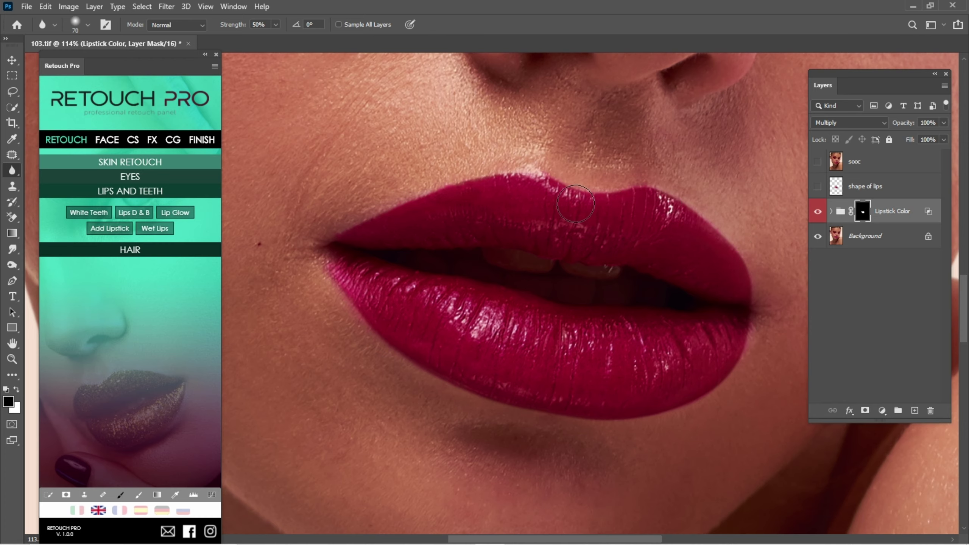
{"action": "key", "text": "ctrl+0"}
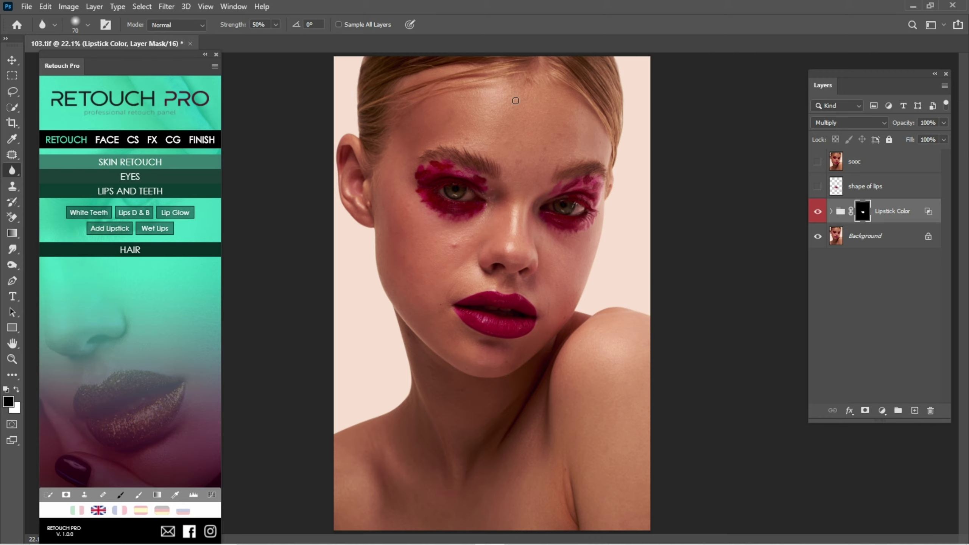
{"action": "left_click", "coordinate": [829, 216]}
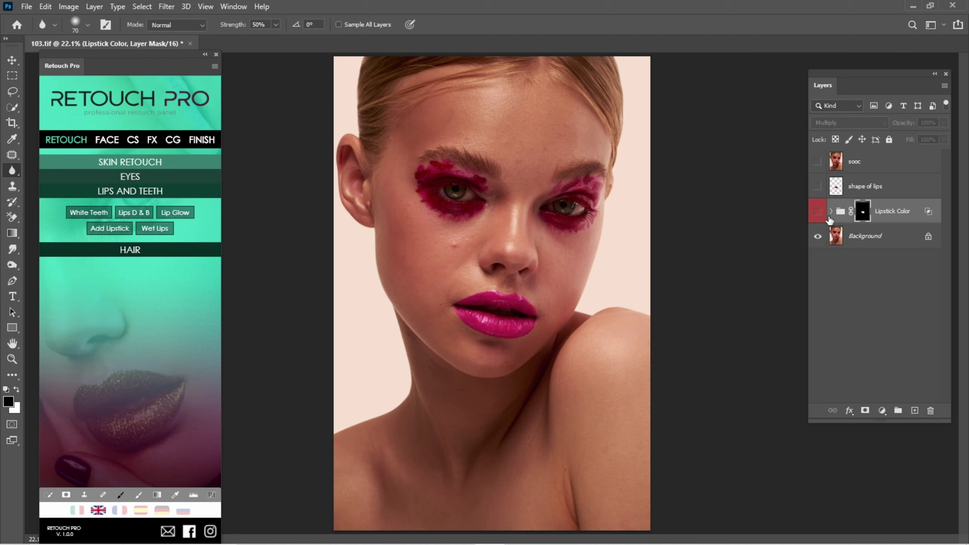
{"action": "left_click", "coordinate": [818, 211]}
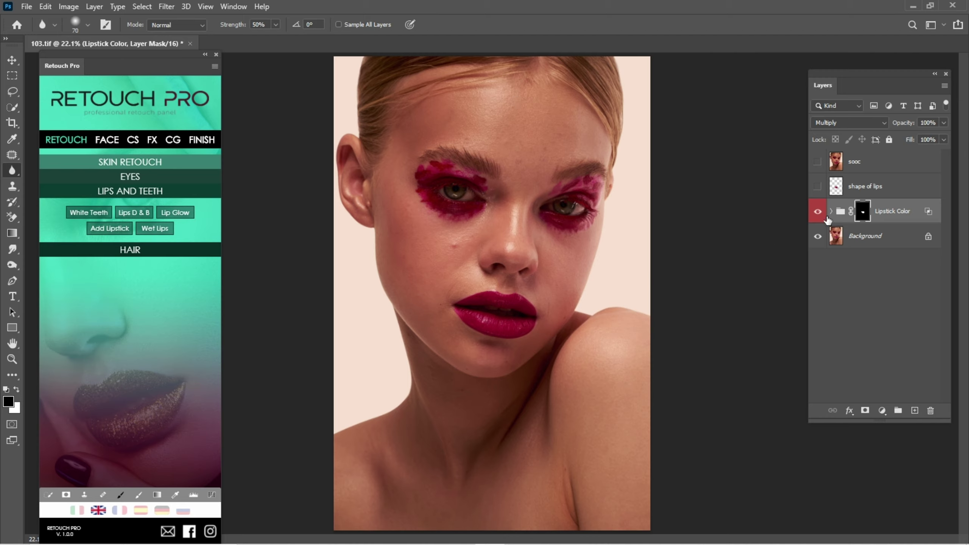
{"action": "left_click", "coordinate": [825, 216]}
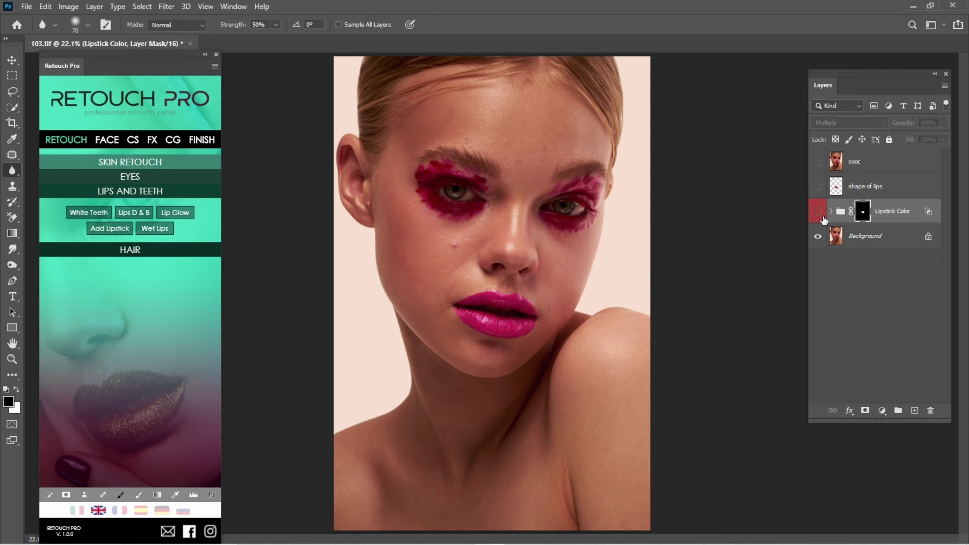
{"action": "left_click", "coordinate": [818, 212]}
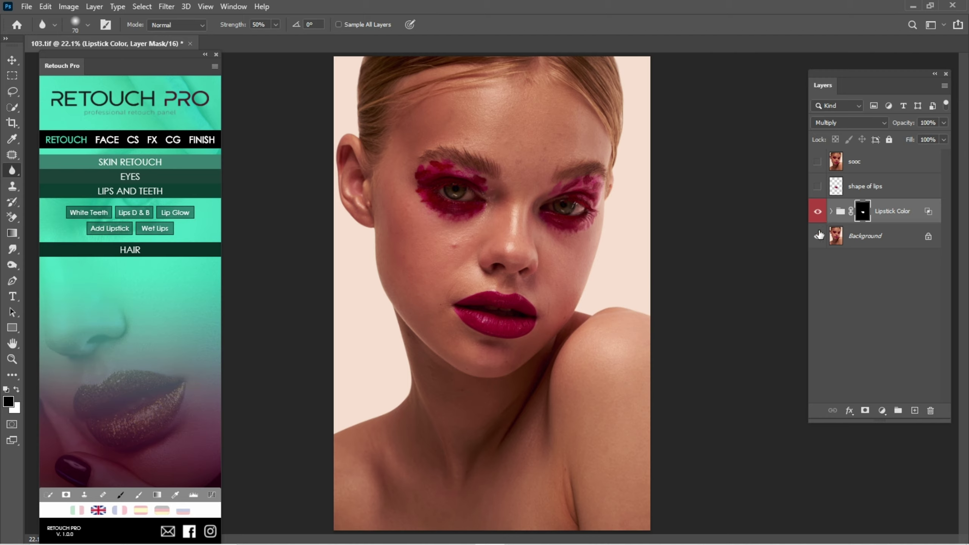